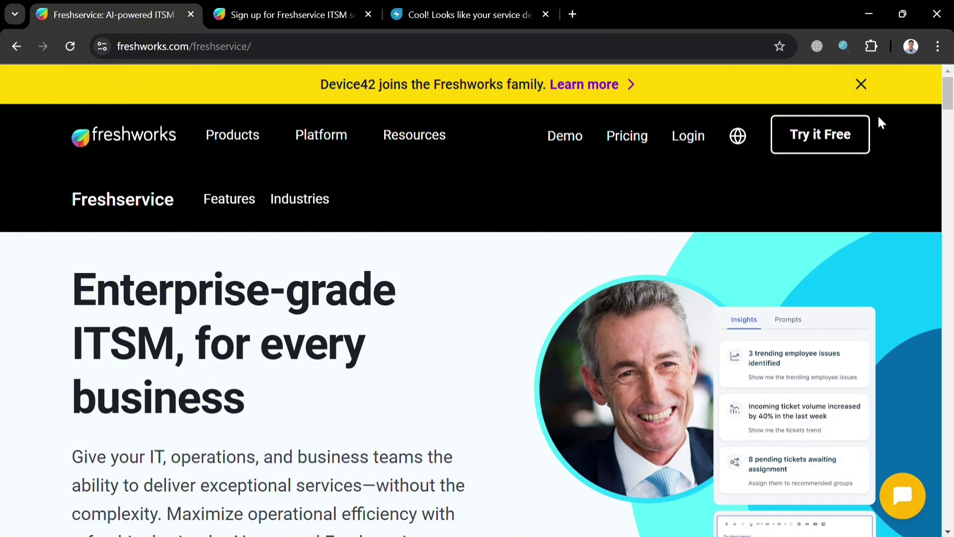
- Dismiss the Device42 announcement banner and examine the Freshservice page's overview, capabilities, integrations and testimonials
left_click(864, 83)
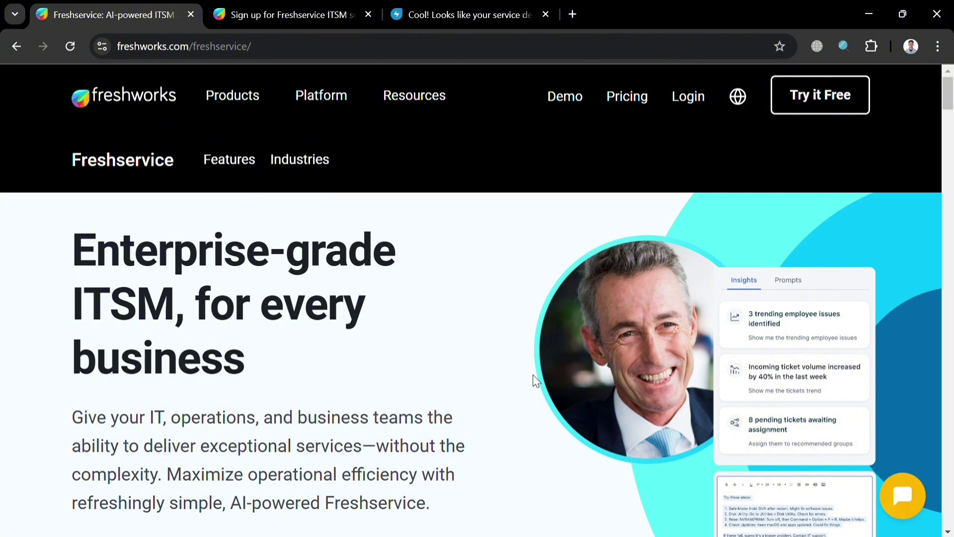
scroll(533, 369, "down", 8)
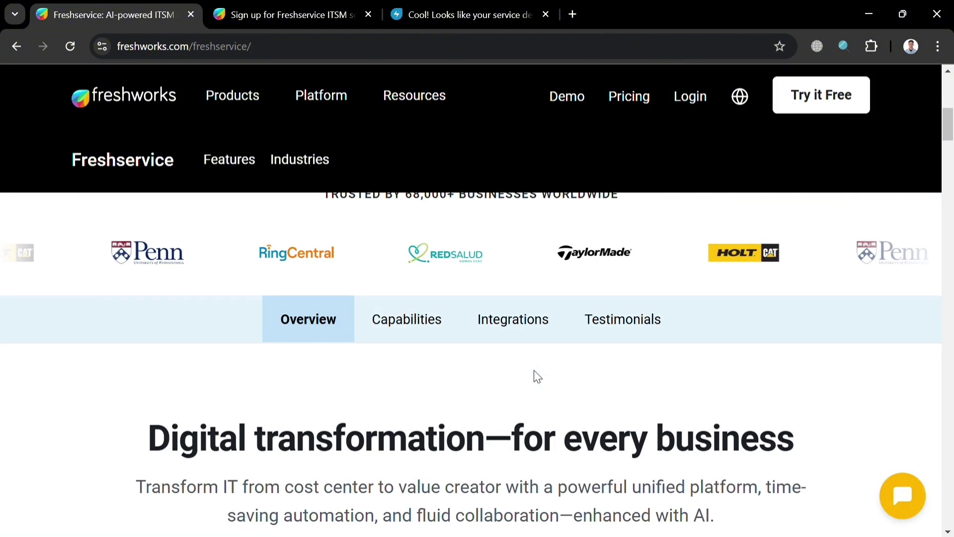
scroll(534, 370, "down", 3)
scroll(537, 377, "up", 10)
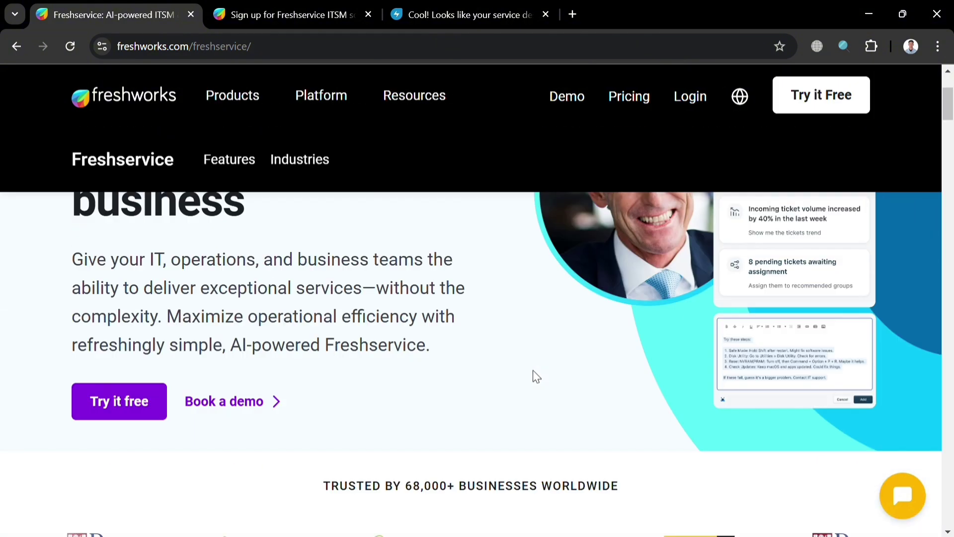
scroll(535, 375, "down", 8)
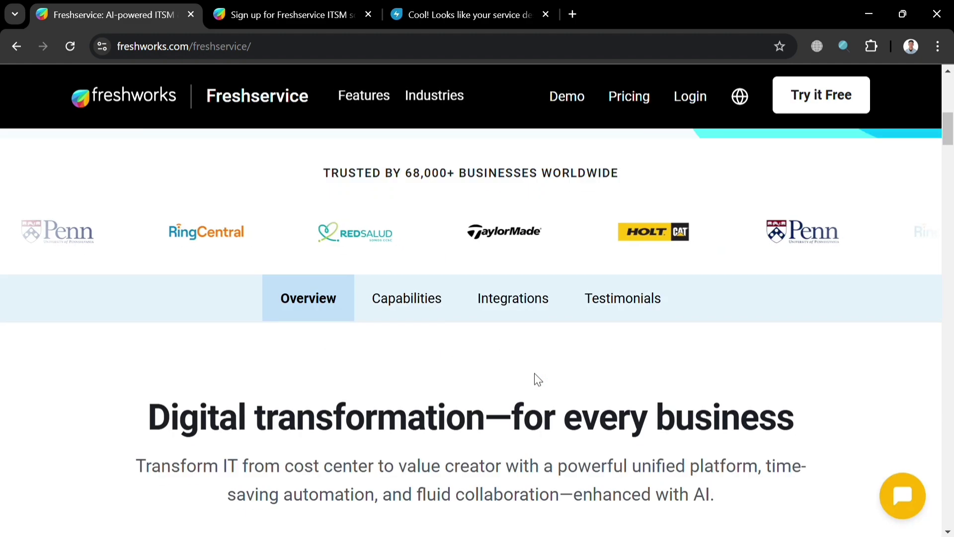
scroll(535, 373, "down", 4)
scroll(536, 379, "down", 10)
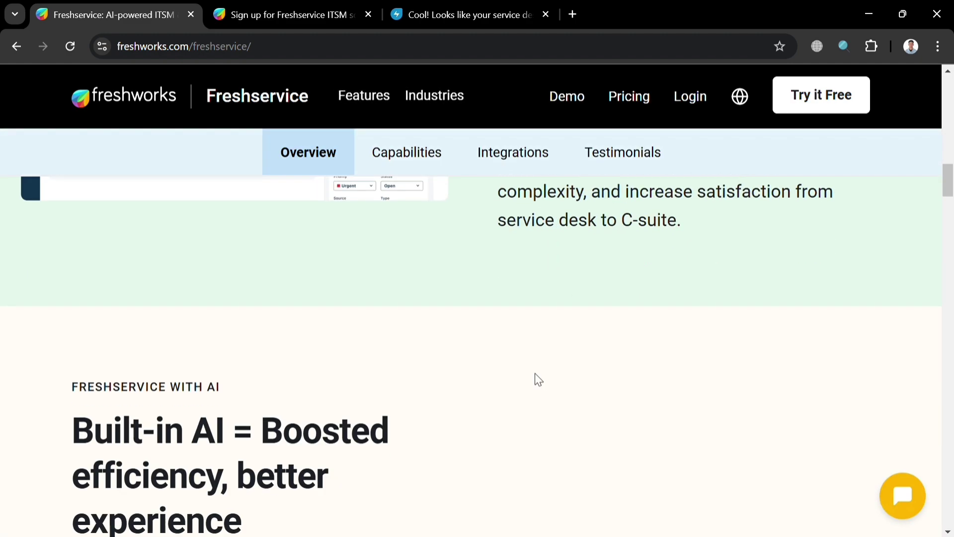
scroll(539, 379, "down", 3)
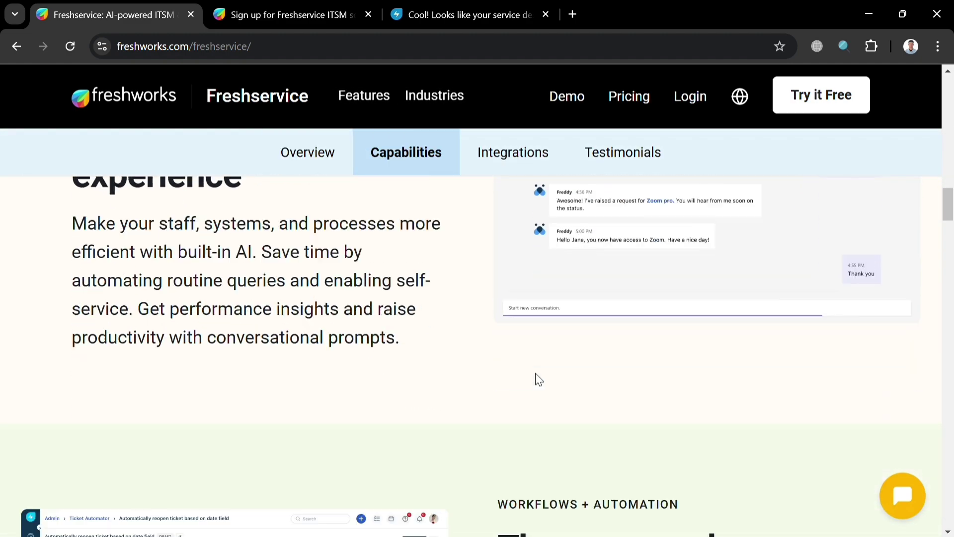
scroll(539, 379, "down", 6)
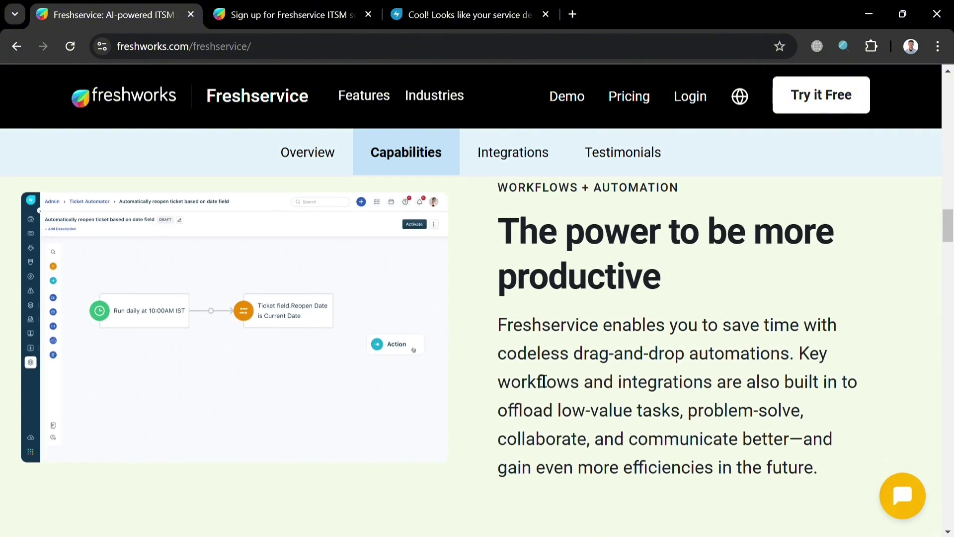
scroll(542, 381, "down", 11)
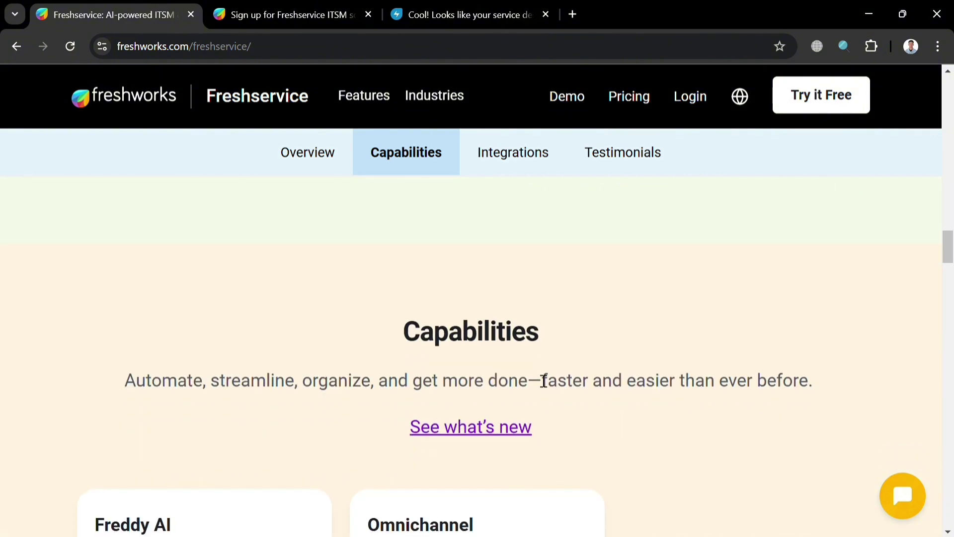
scroll(542, 381, "down", 5)
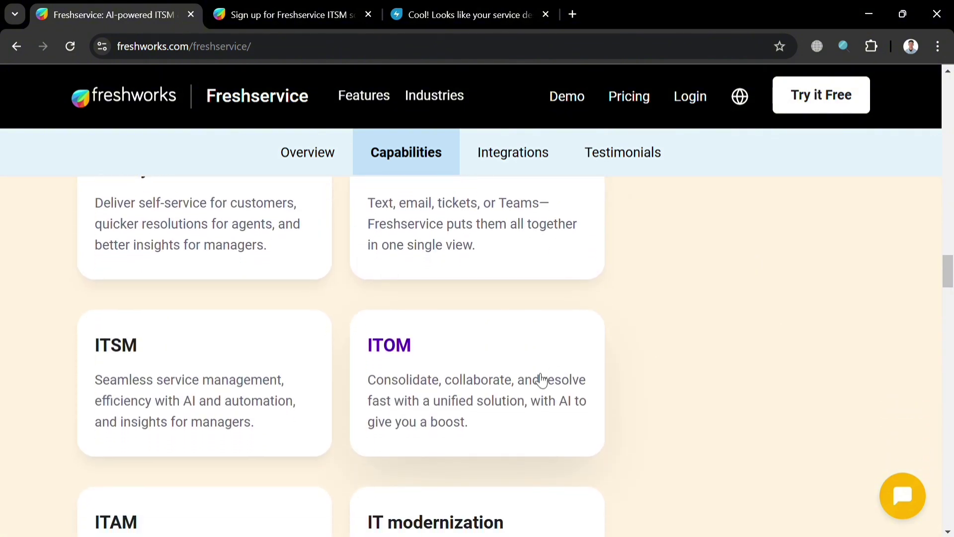
scroll(541, 381, "down", 8)
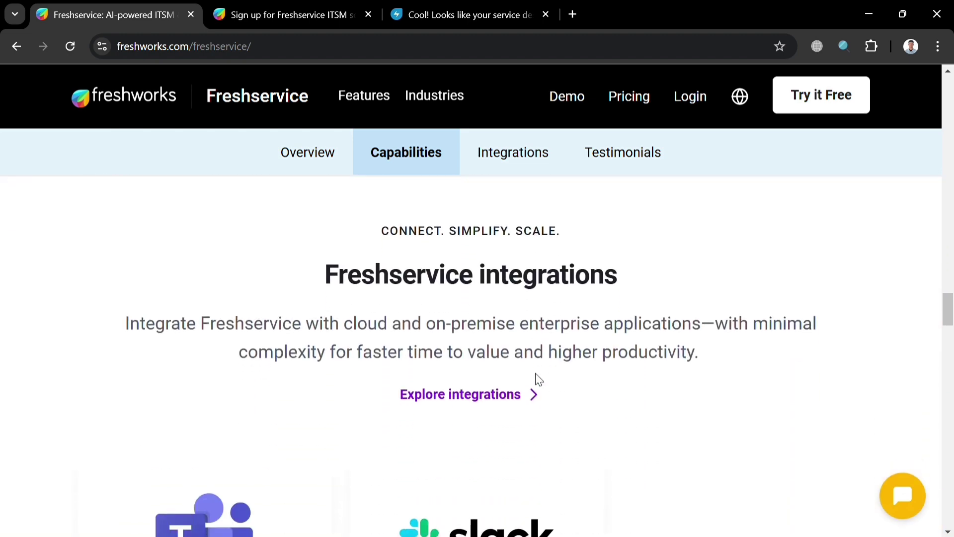
scroll(541, 382, "down", 7)
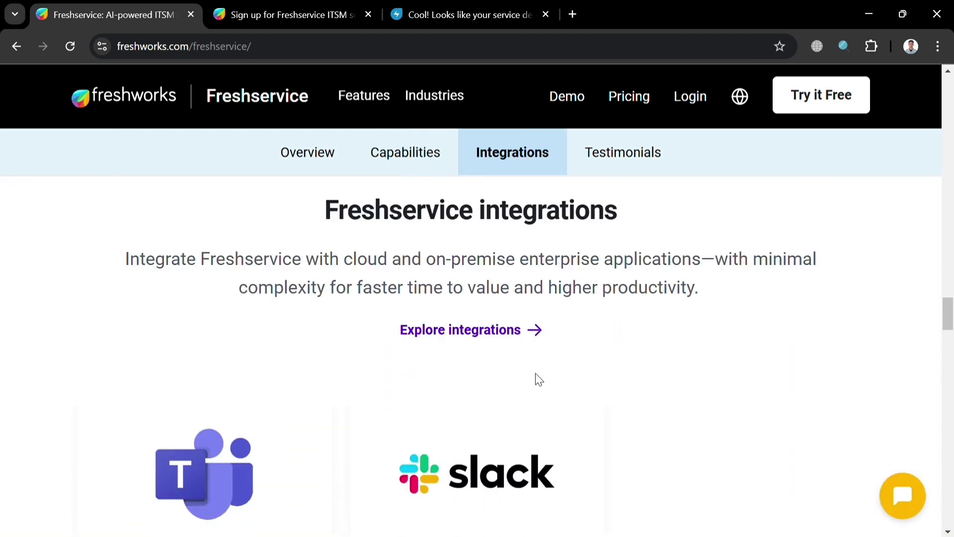
scroll(541, 381, "down", 8)
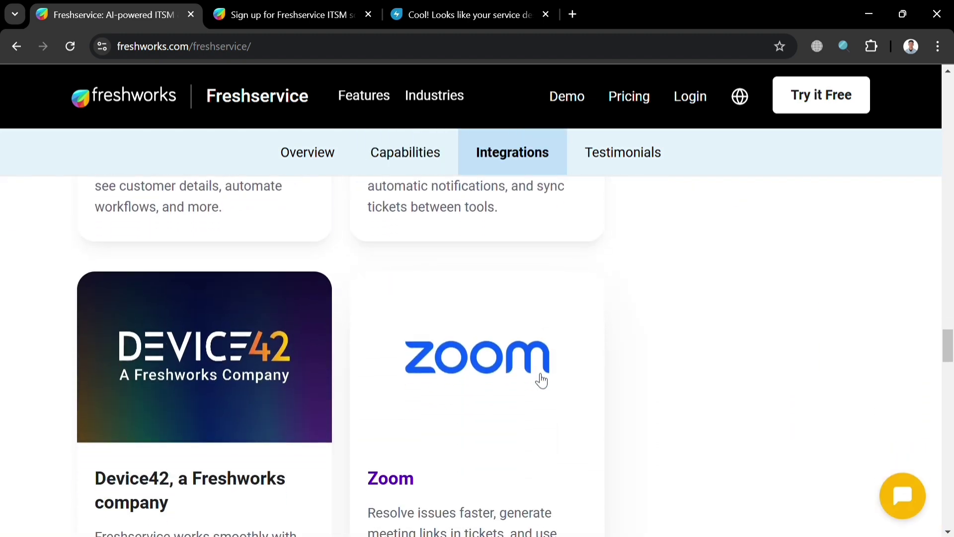
scroll(541, 381, "down", 14)
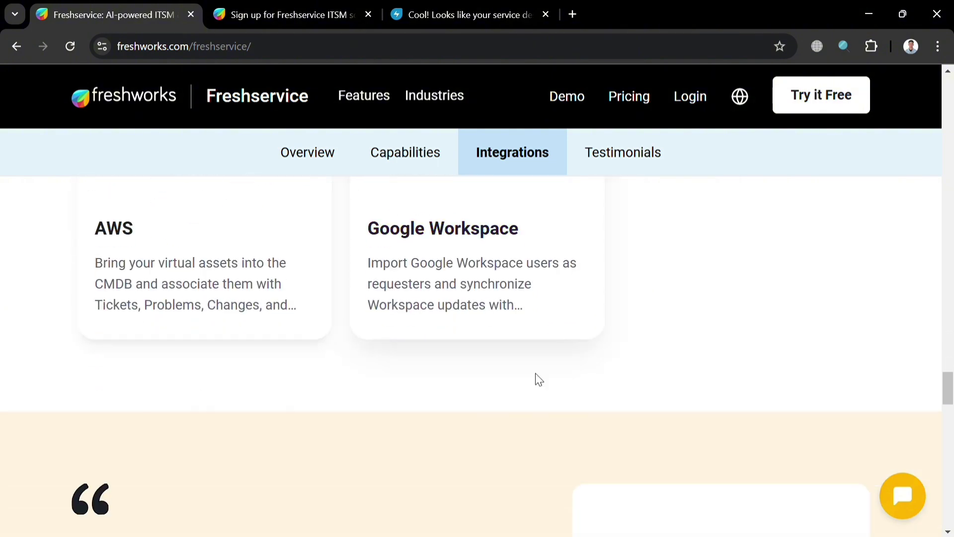
scroll(542, 381, "down", 13)
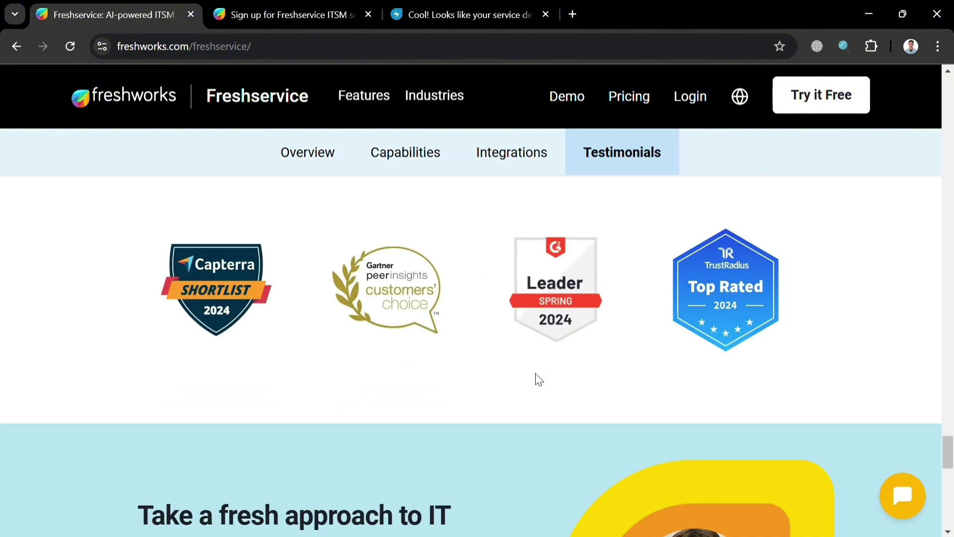
scroll(536, 374, "down", 14)
scroll(536, 375, "up", 20)
scroll(539, 379, "up", 15)
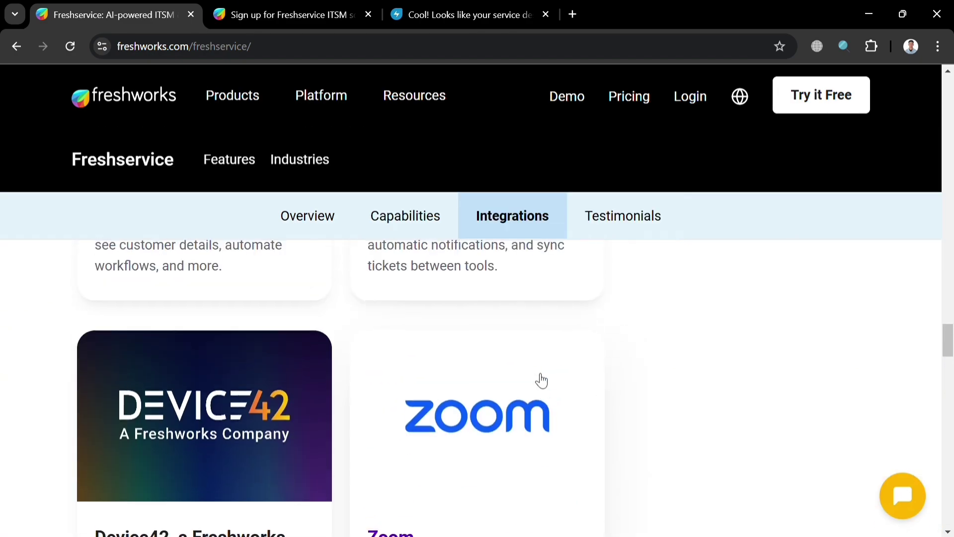
- Revisit the Freshservice page's Capabilities section and look over the site's product, platform and resource offerings
left_click(437, 218)
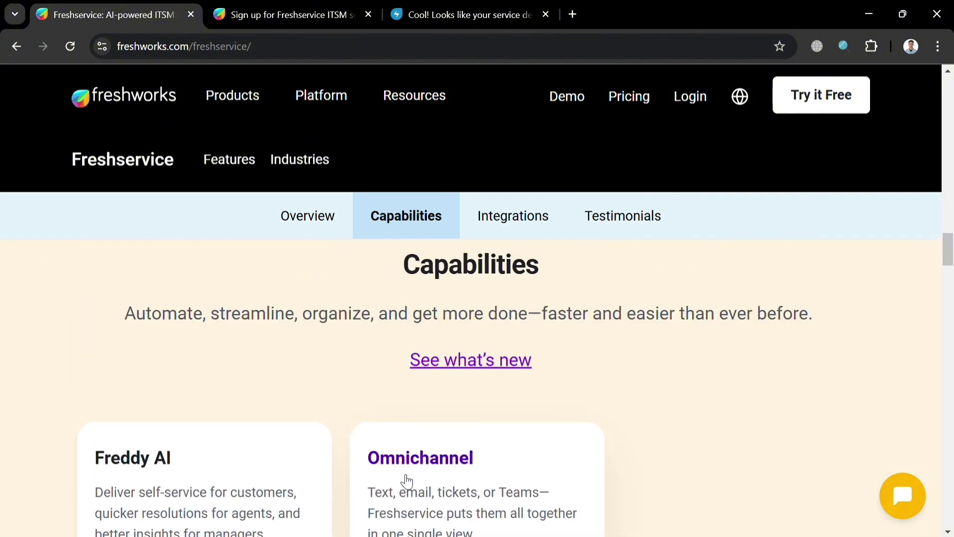
scroll(406, 481, "up", 10)
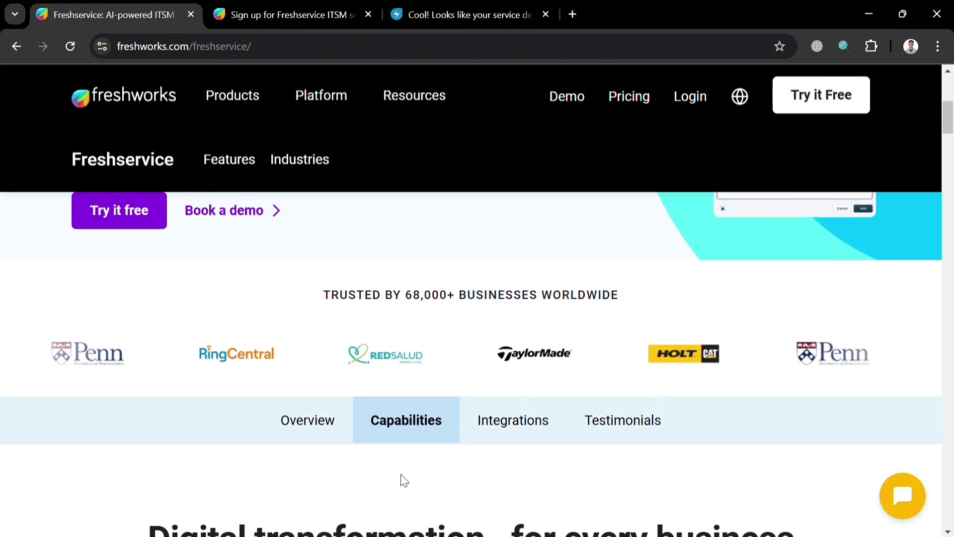
scroll(404, 480, "up", 5)
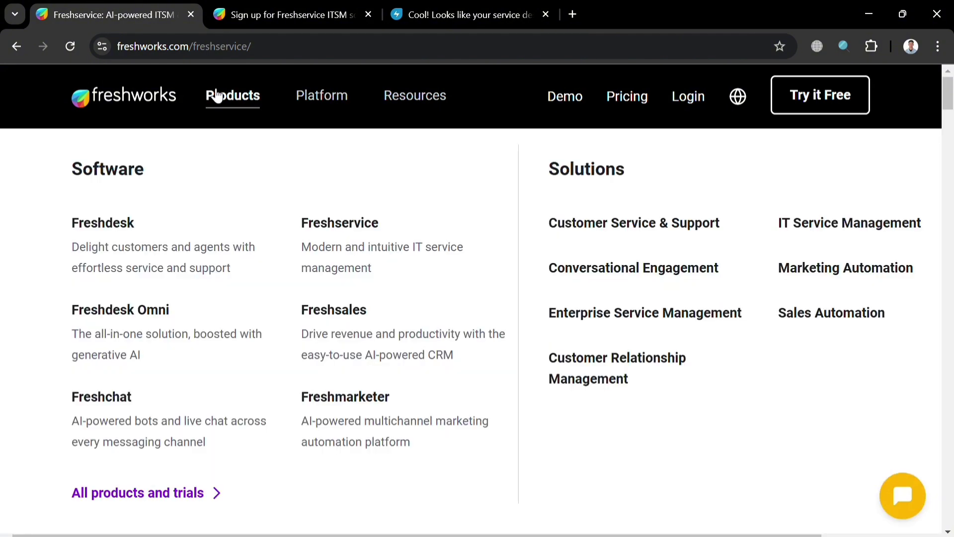
mouse_move(438, 105)
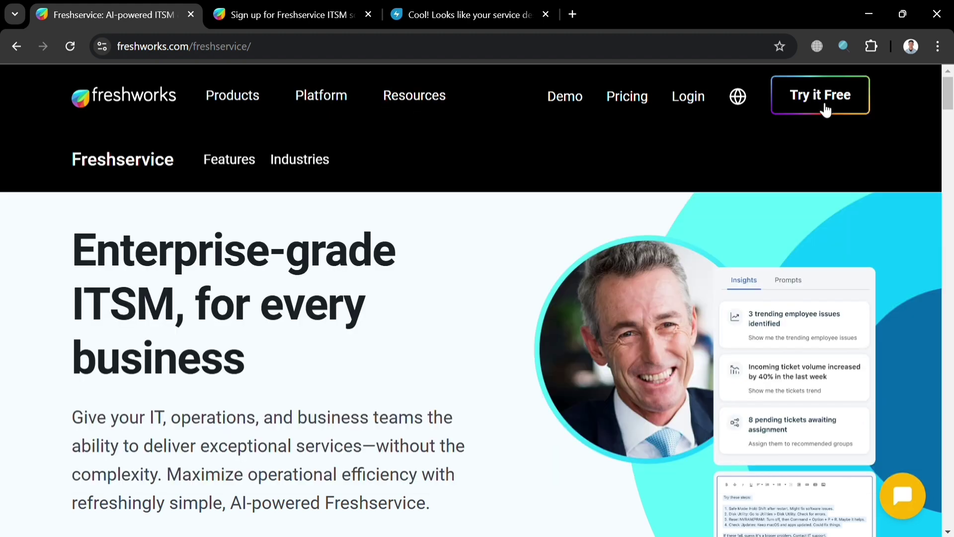
- Dismiss the cookie notice on the already open Freshservice sign-up page and review the free trial form's fields
left_click(279, 8)
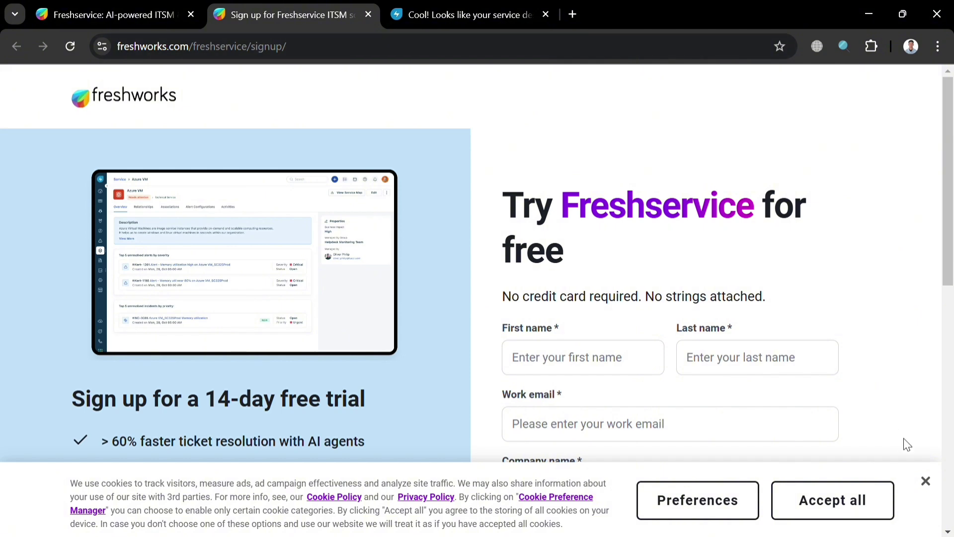
left_click(924, 480)
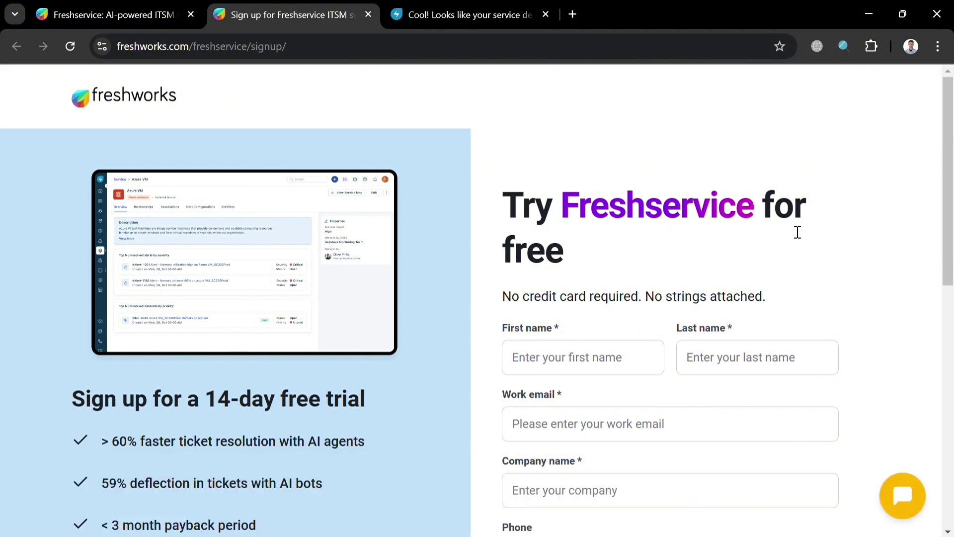
scroll(571, 390, "down", 3)
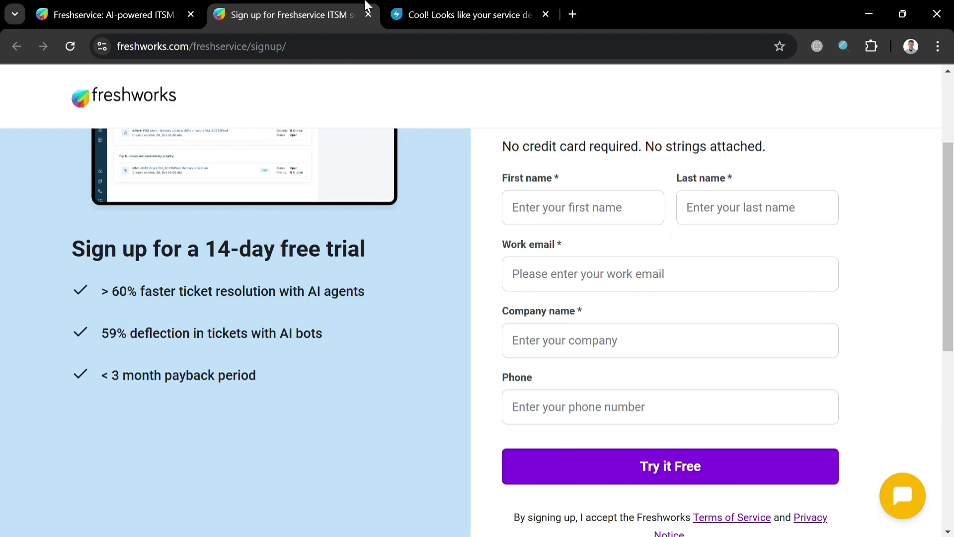
- Switch to the open Freshservice get-started questionnaire and choose IT Service Management as the primary focus
left_click(486, 7)
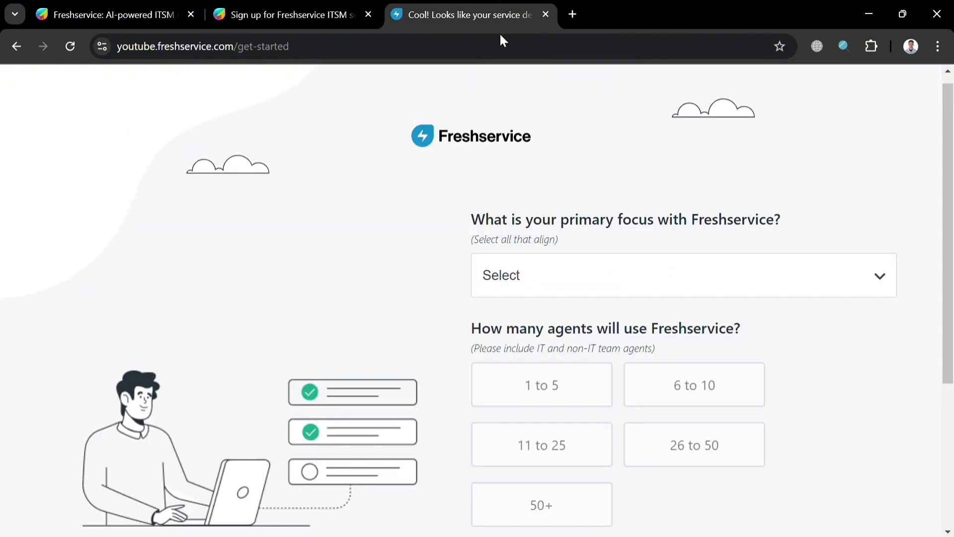
left_click(821, 277)
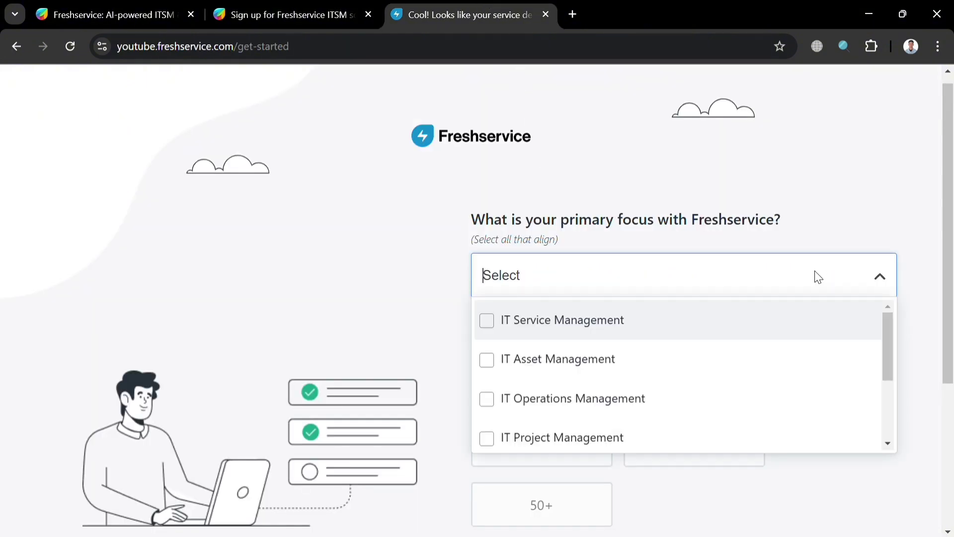
left_click(668, 324)
left_click(422, 331)
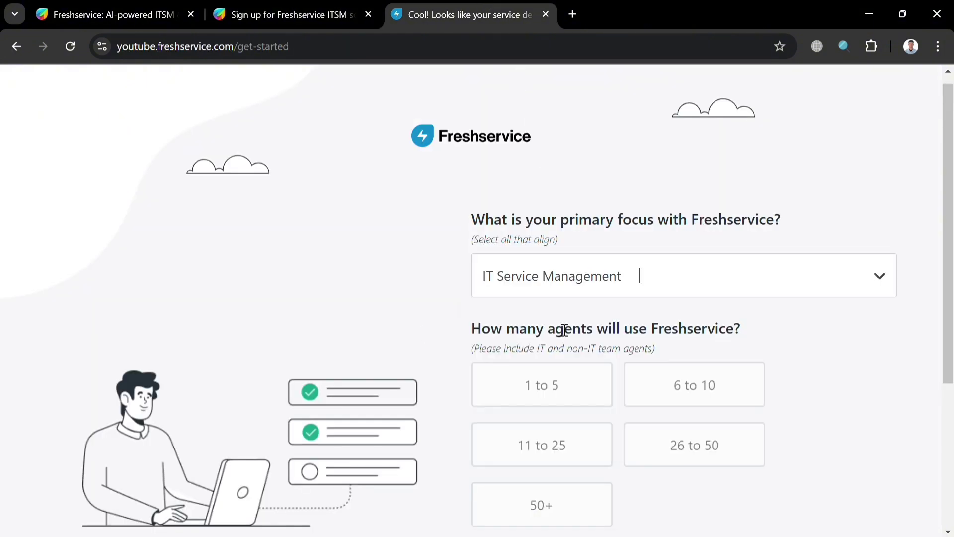
- Answer 1 to 5 agents and Financial Services as the industry, and start the setup
left_click(567, 387)
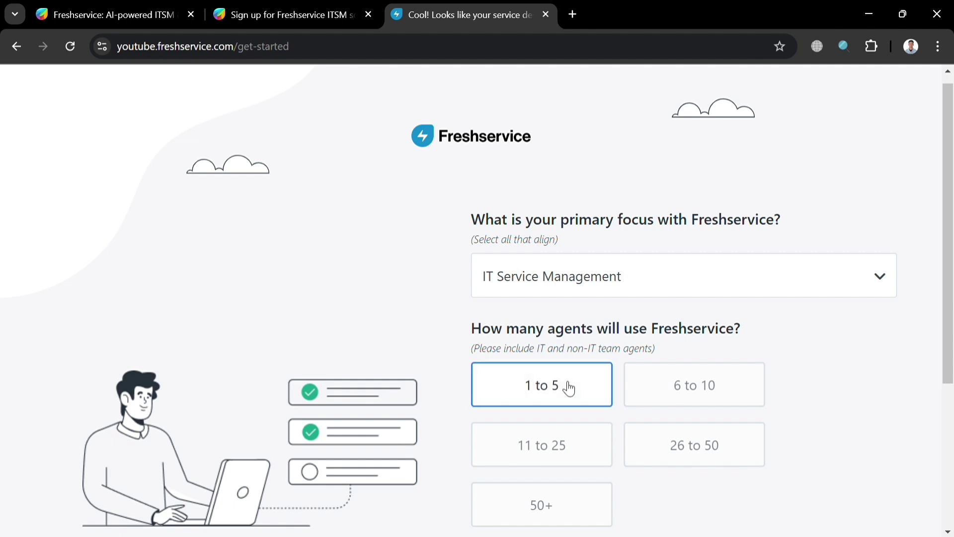
scroll(589, 378, "down", 5)
left_click(693, 397)
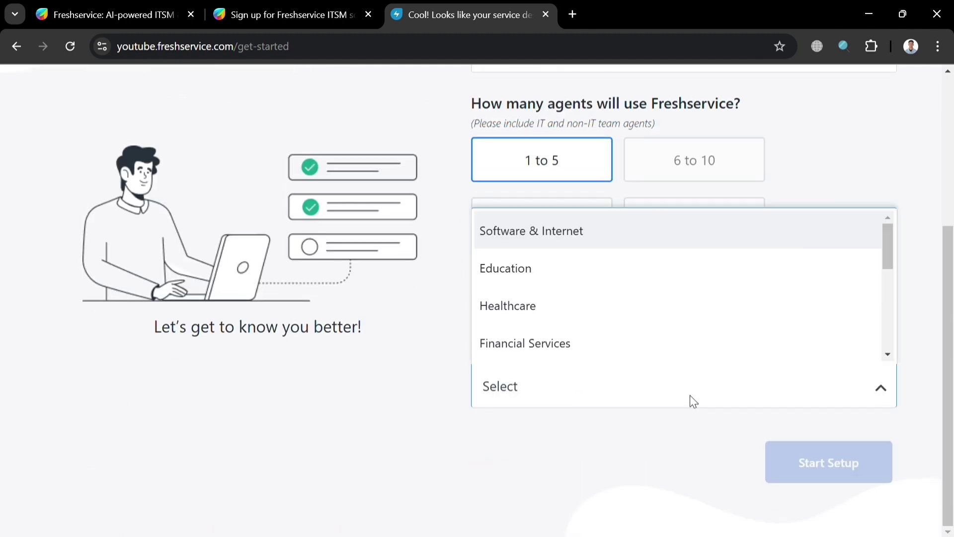
left_click(597, 348)
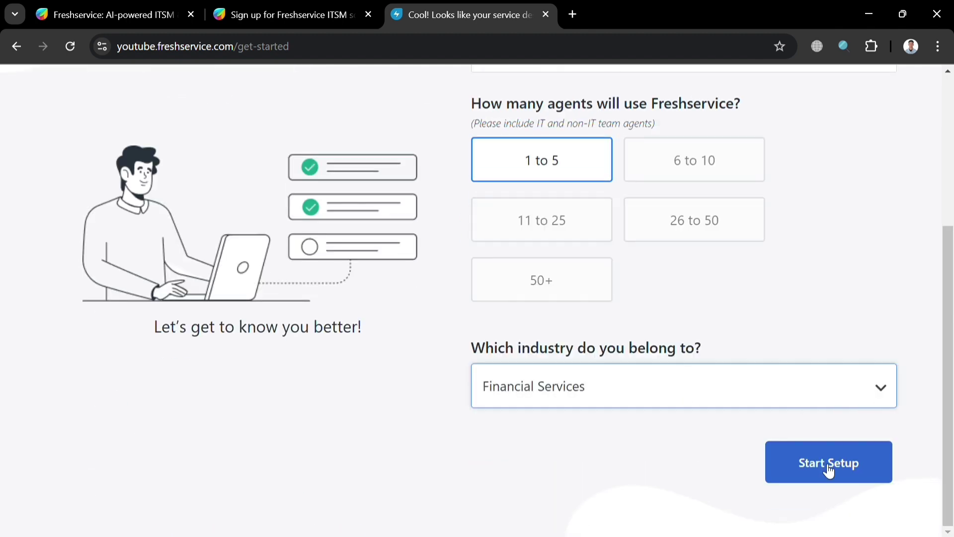
left_click(851, 470)
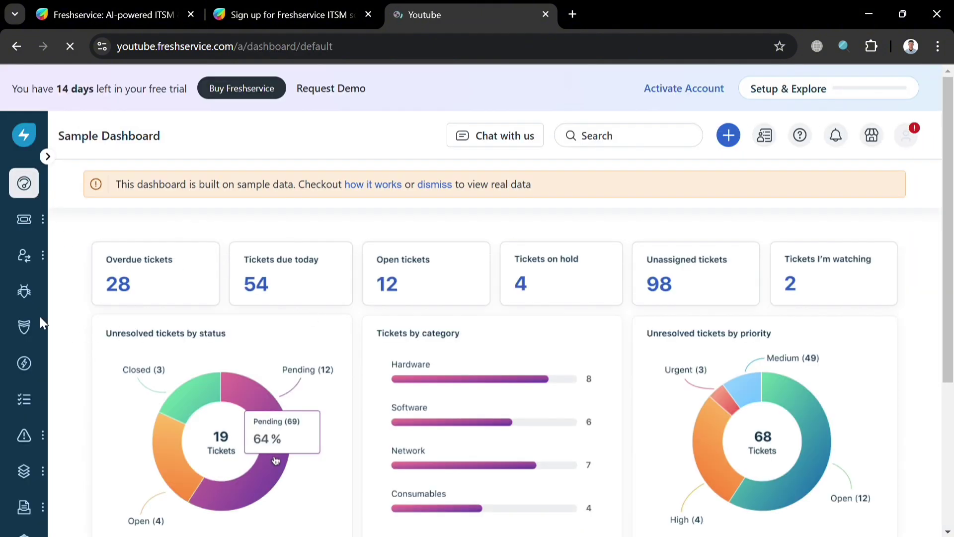
- Examine the sample dashboard's ticket counts, charts, leaderboard and average resolution time
scroll(324, 330, "down", 4)
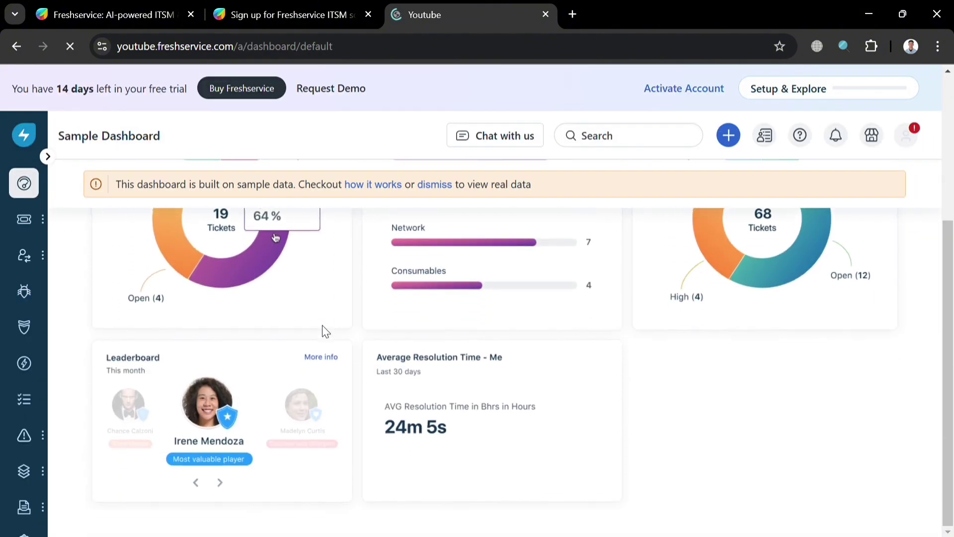
scroll(323, 329, "up", 4)
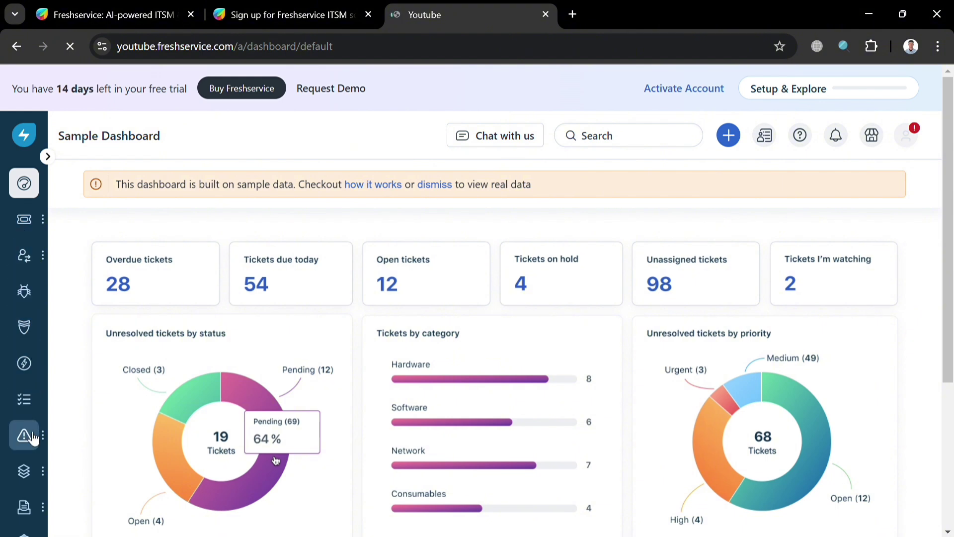
scroll(28, 433, "down", 3)
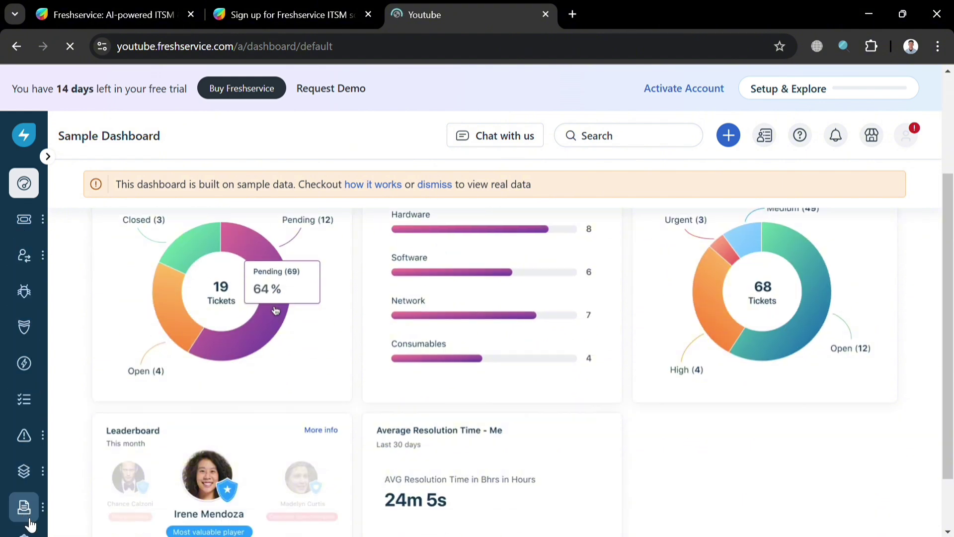
- Open the Projects page within the Projects module
mouse_move(29, 519)
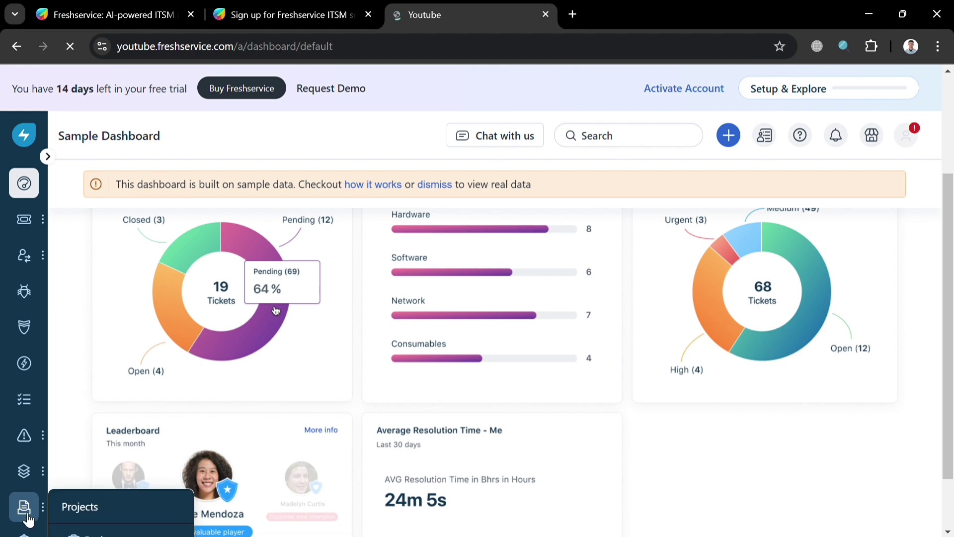
key("ctrl+minus")
key("ctrl+minus")
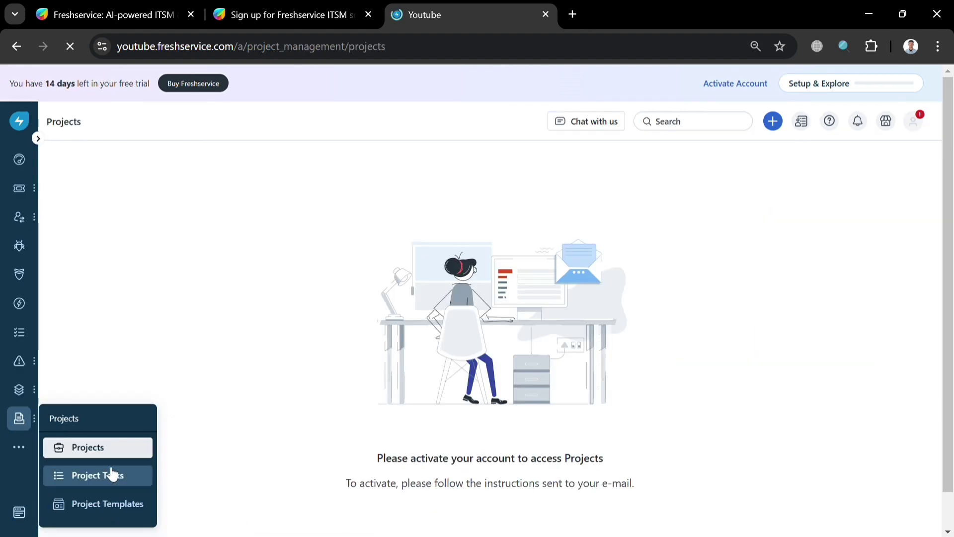
left_click(110, 450)
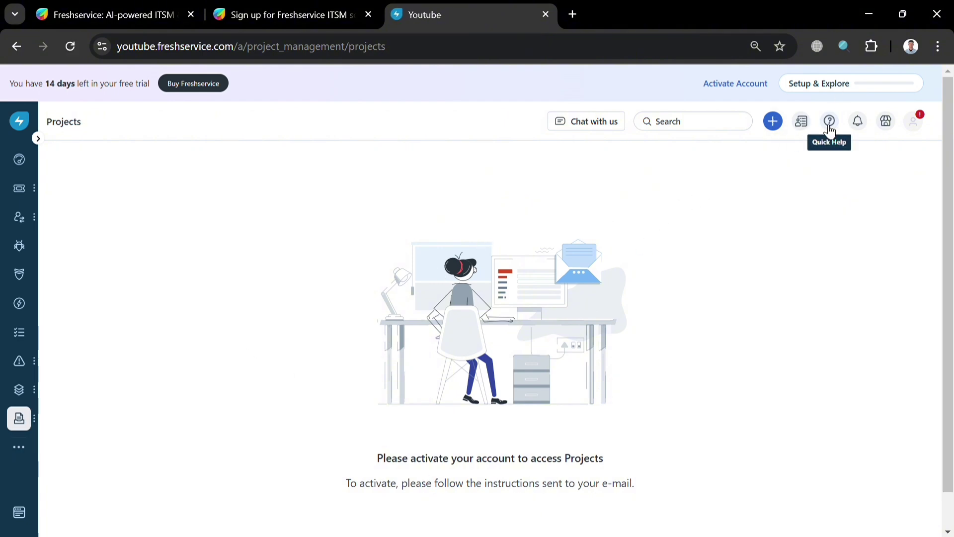
- Start a new project and name it Project 2025, leaving the description blank
left_click(784, 130)
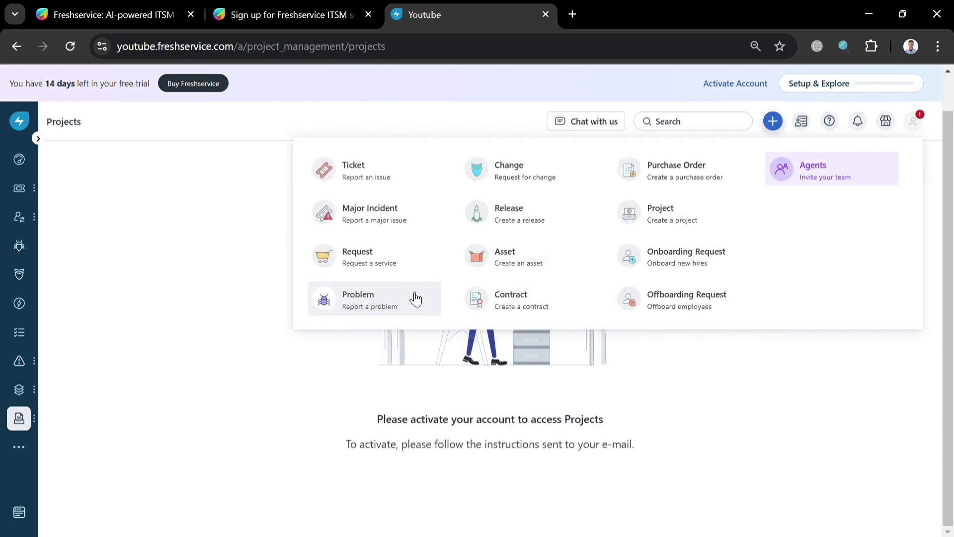
left_click(679, 219)
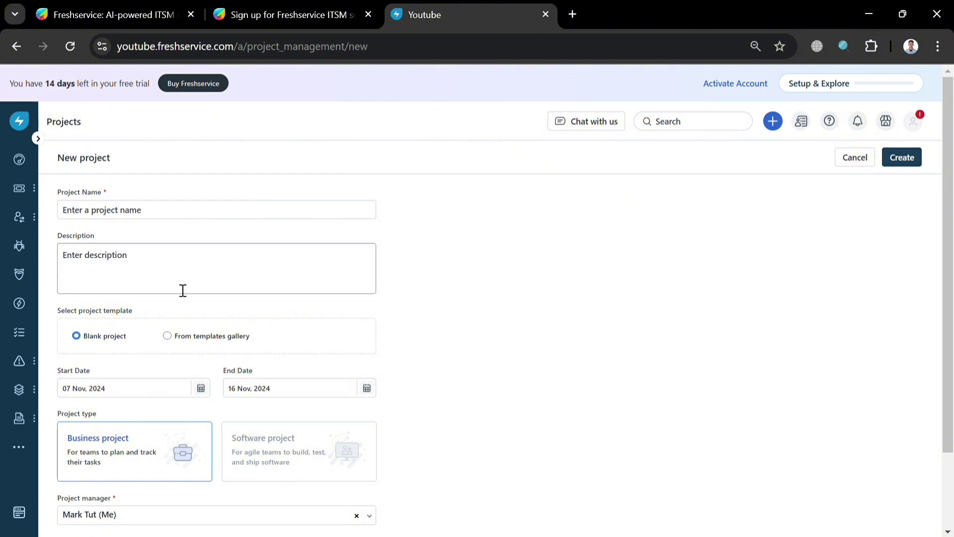
left_click(145, 217)
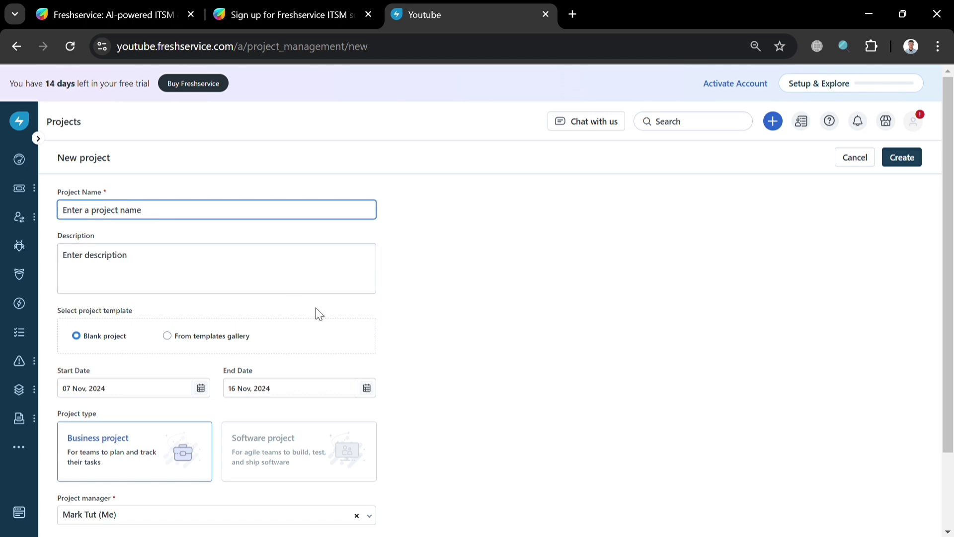
type("T")
key("BackSpace")
type("Pr")
left_click(202, 271)
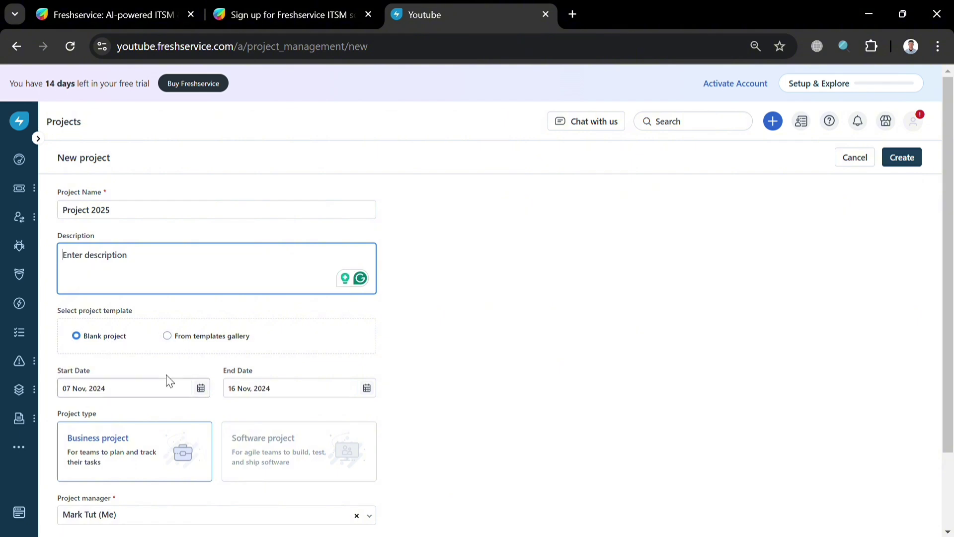
- Set the project's start date to 28 Nov, 2024 and its end date to 30 Nov, 2024
scroll(141, 377, "down", 2)
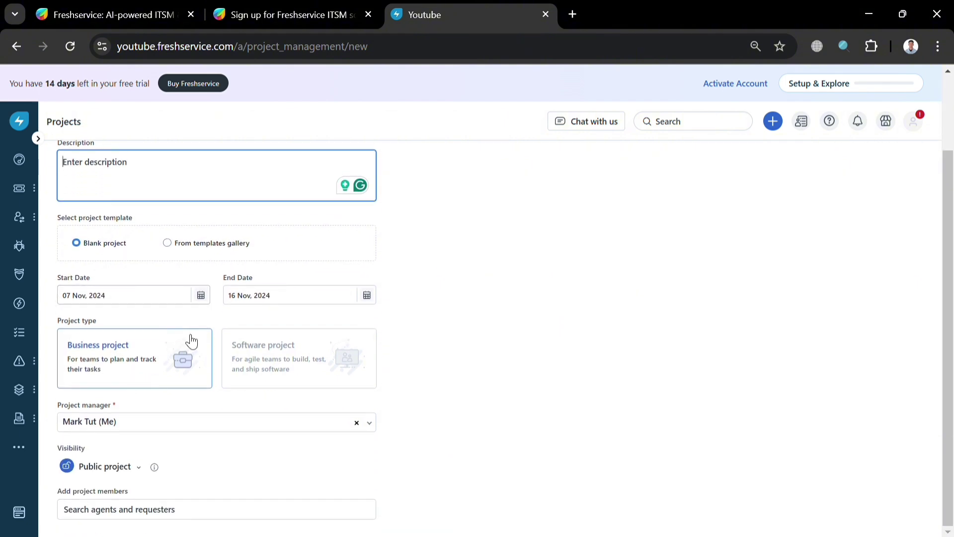
key("ctrl+plus")
scroll(190, 342, "down", 2)
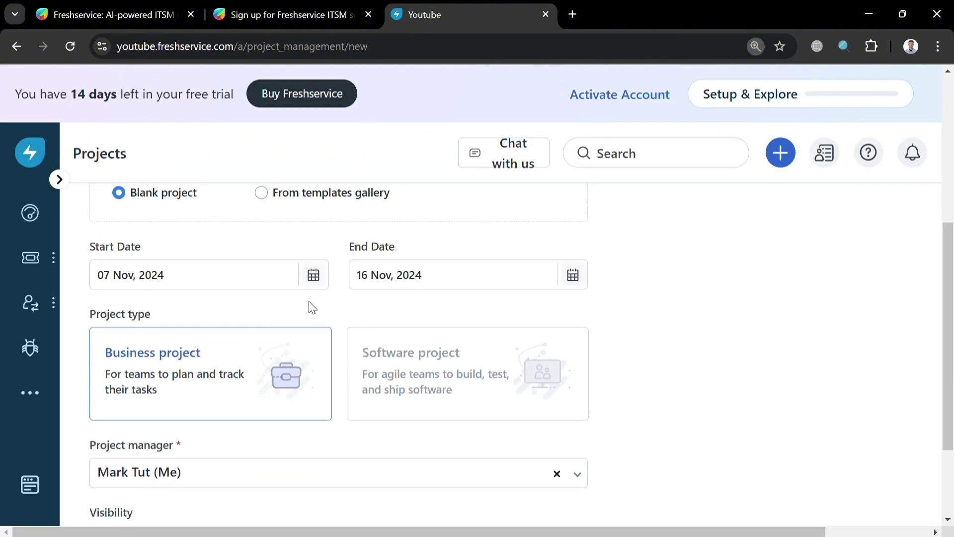
scroll(323, 299, "down", 2)
scroll(313, 289, "up", 3)
scroll(232, 339, "up", 1)
scroll(232, 339, "down", 4)
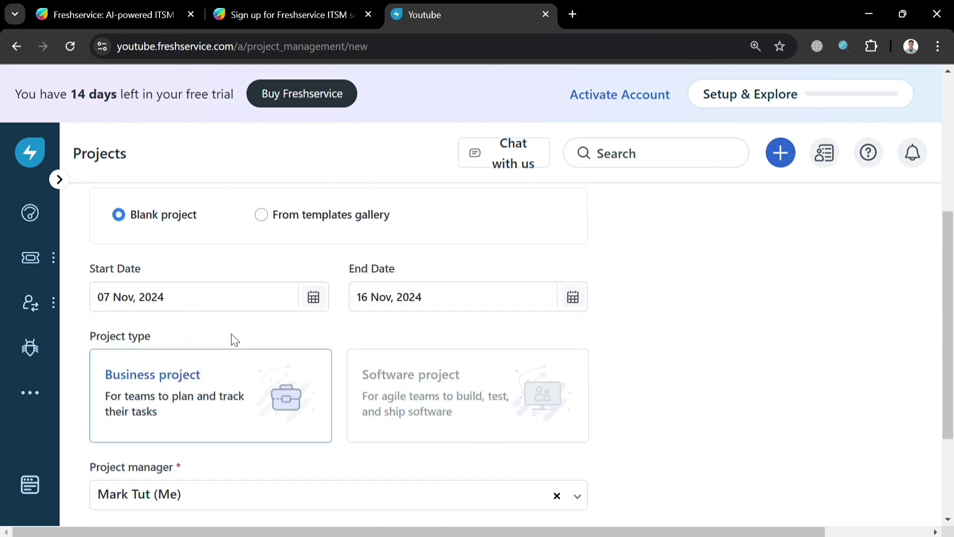
scroll(224, 357, "up", 2)
scroll(225, 357, "up", 1)
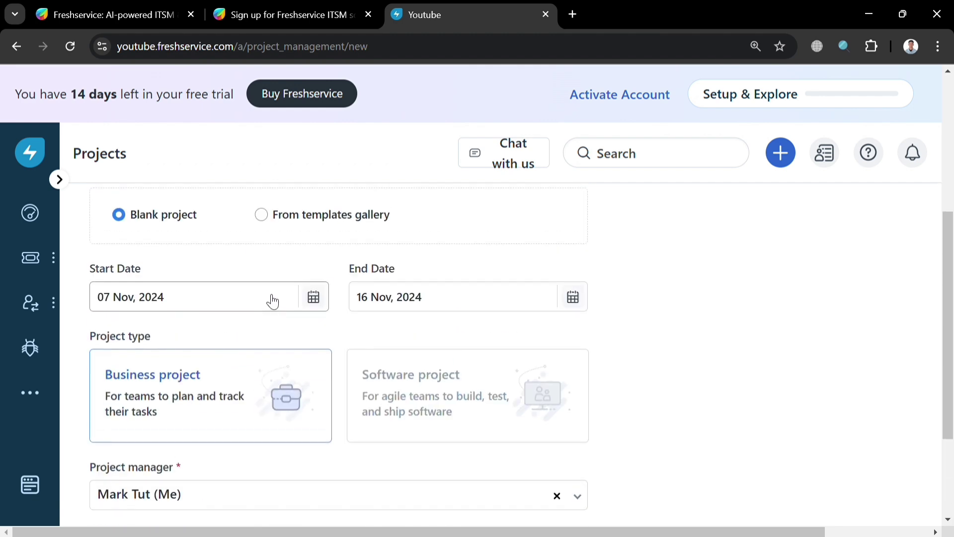
left_click(264, 301)
left_click(234, 246)
left_click(379, 293)
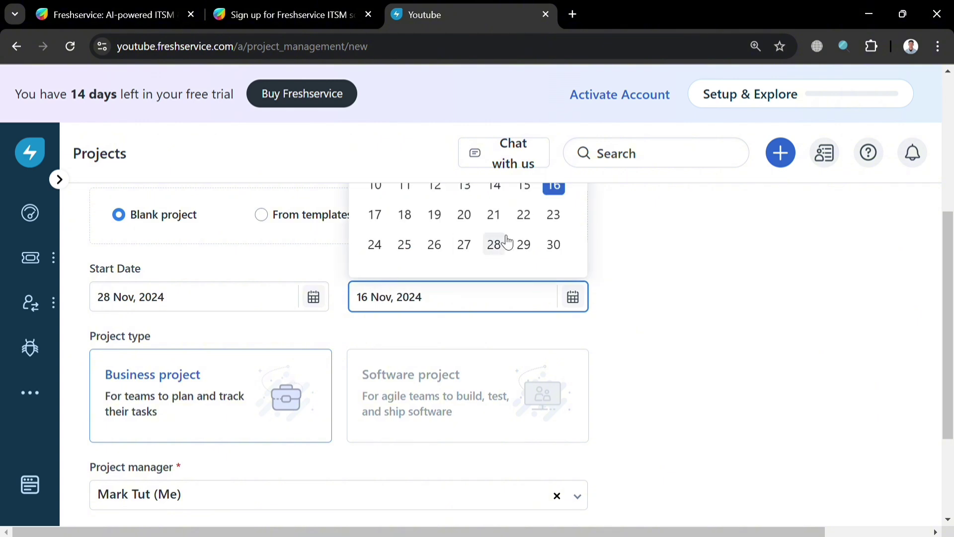
left_click(552, 246)
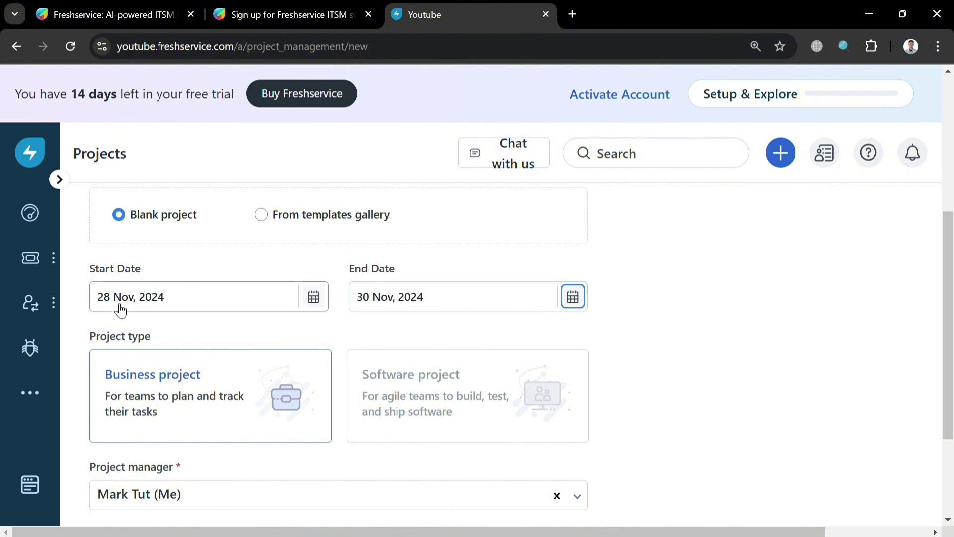
- Check the project manager choice and set the project's visibility to Private project
scroll(197, 353, "down", 1)
scroll(202, 369, "up", 1)
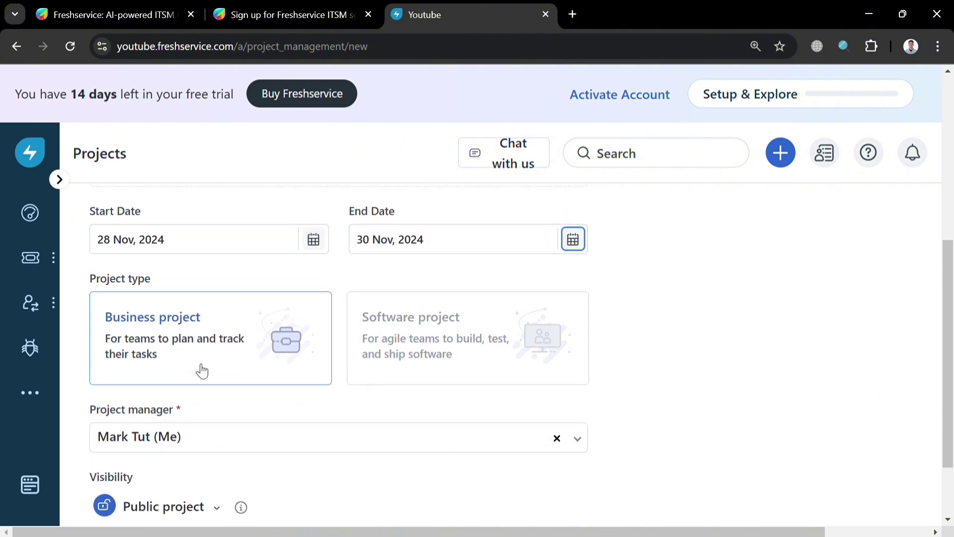
key("ctrl+minus")
scroll(196, 373, "down", 1)
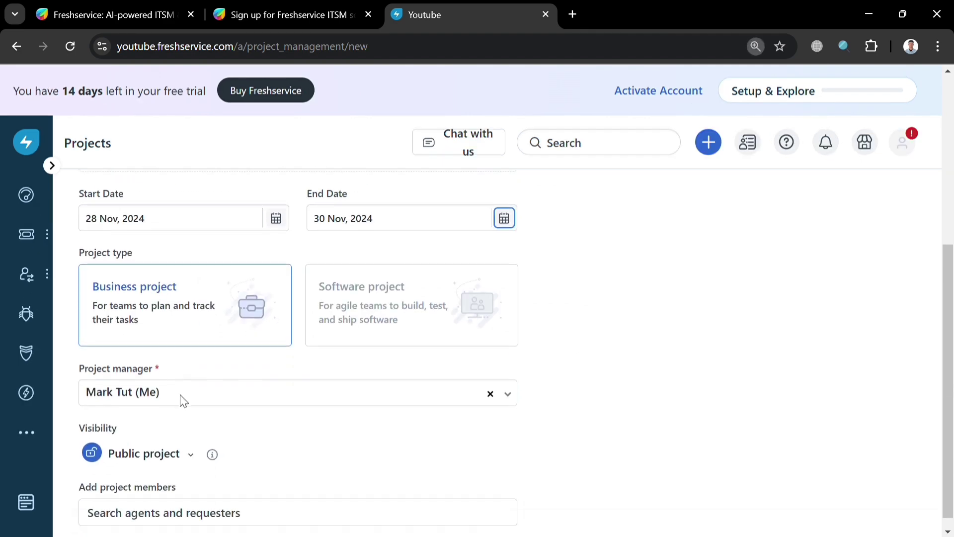
left_click(181, 380)
left_click(201, 404)
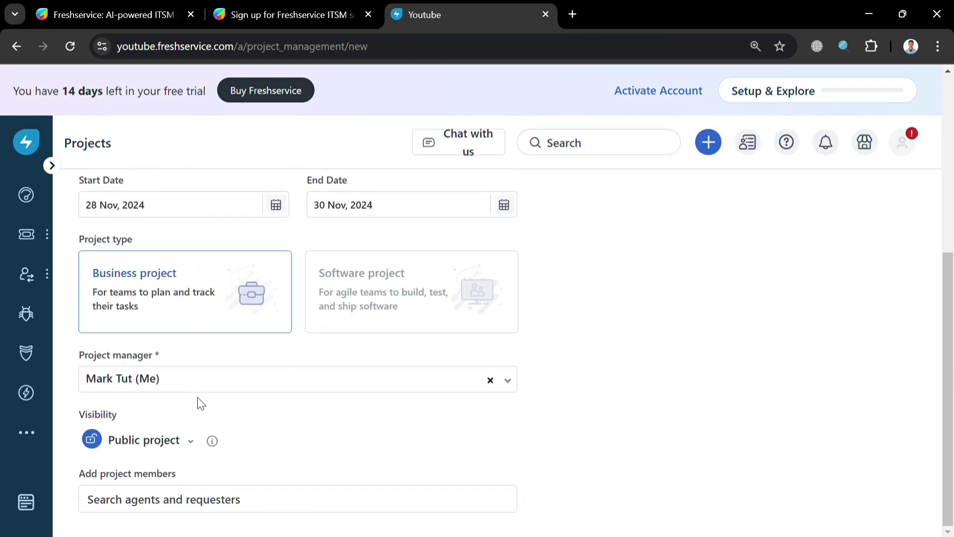
left_click(150, 440)
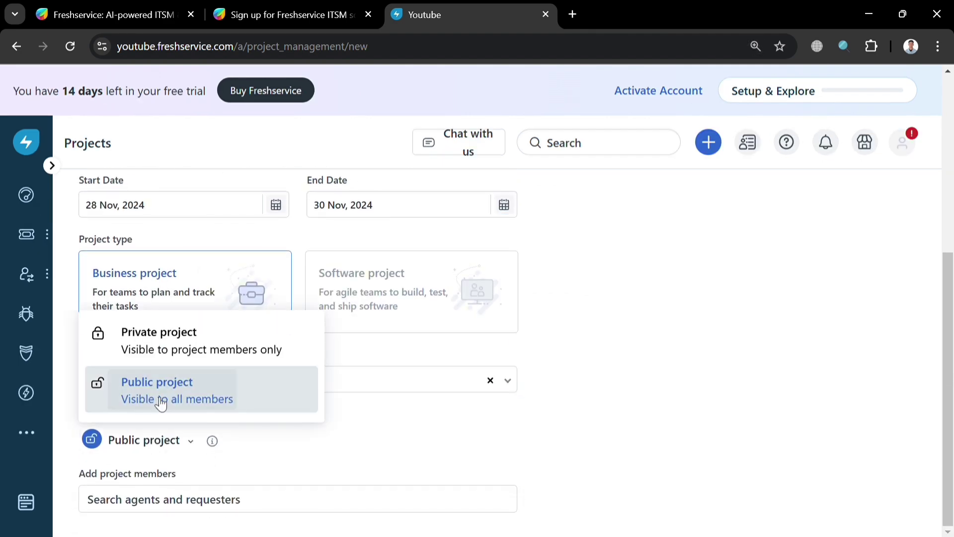
left_click(184, 346)
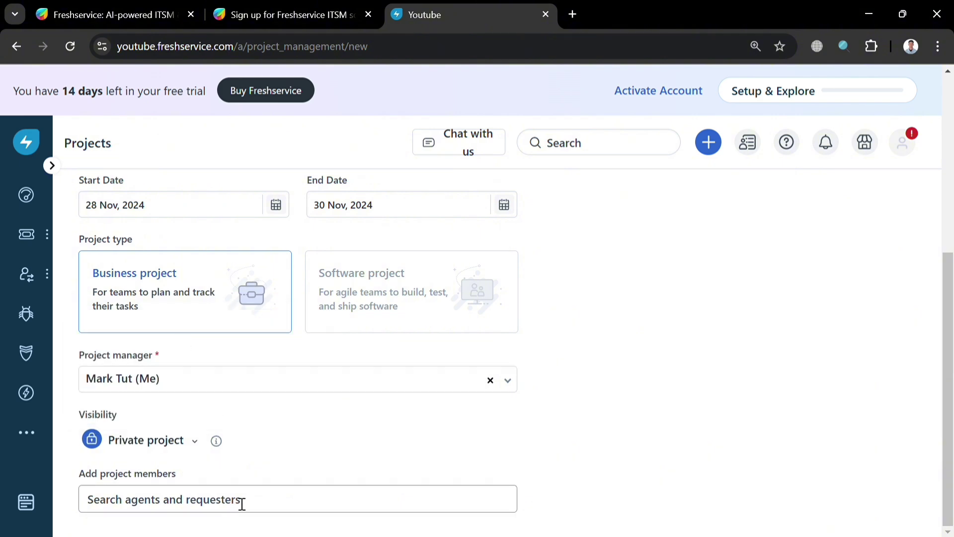
- Create the project without adding any project members
key("ctrl+minus")
left_click(228, 515)
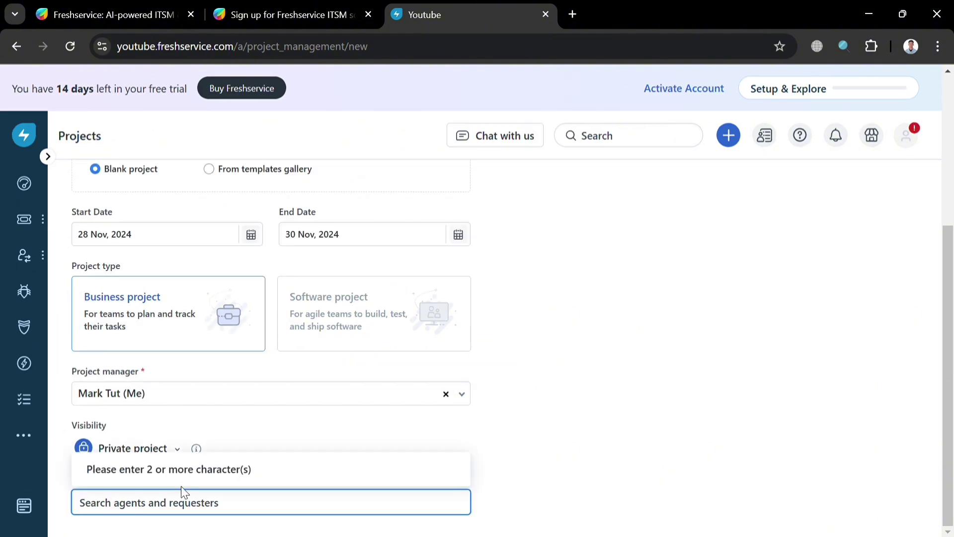
left_click(425, 445)
scroll(425, 444, "up", 5)
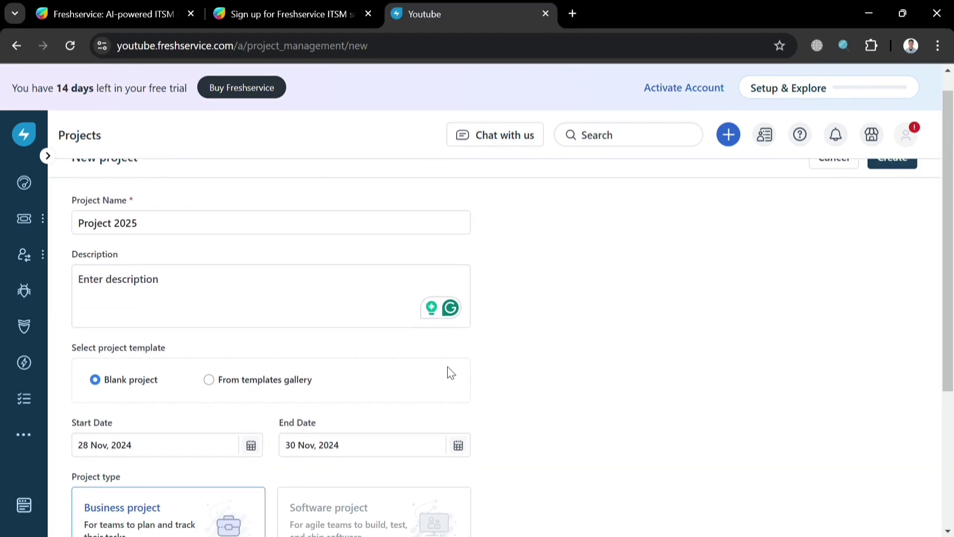
scroll(448, 373, "up", 1)
left_click(908, 180)
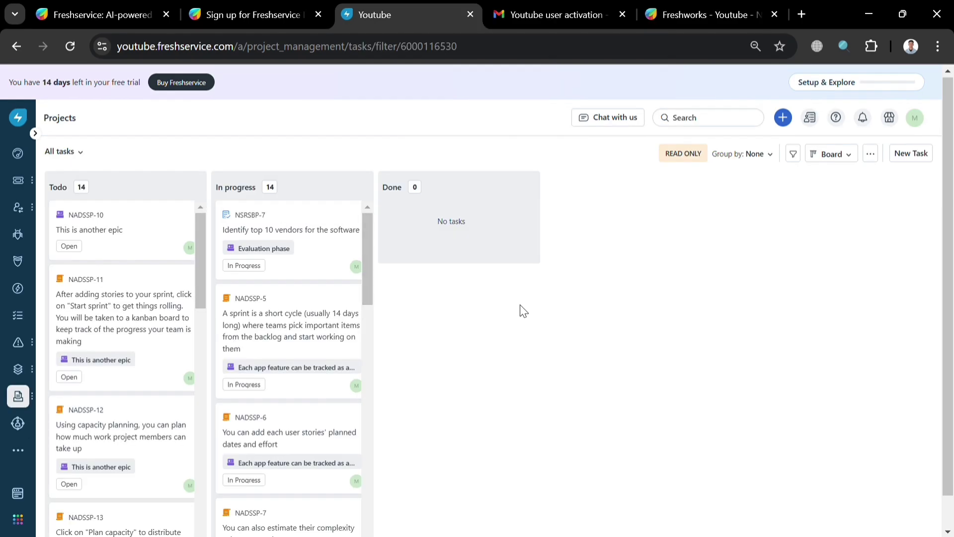
- Look through the Todo tasks on the All tasks board
key("ctrl+plus")
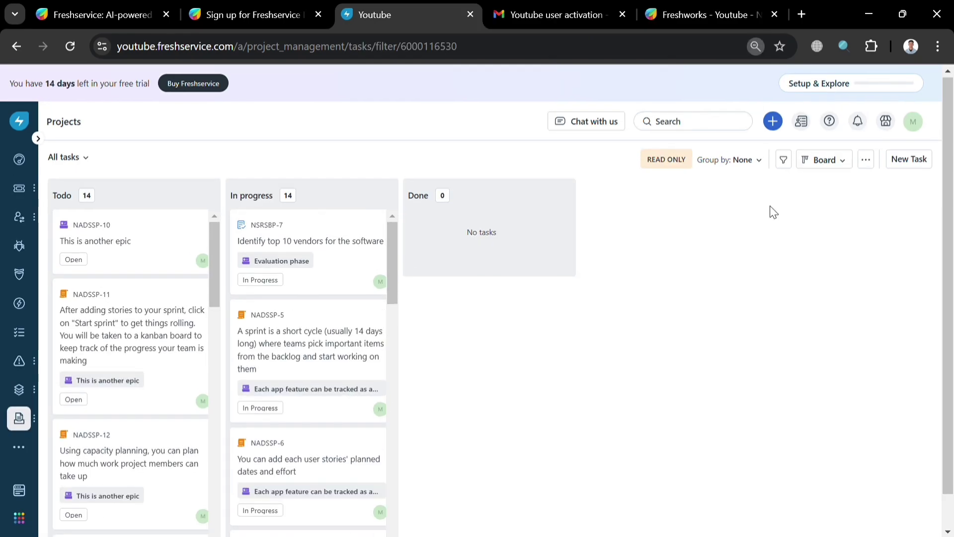
scroll(153, 254, "down", 10)
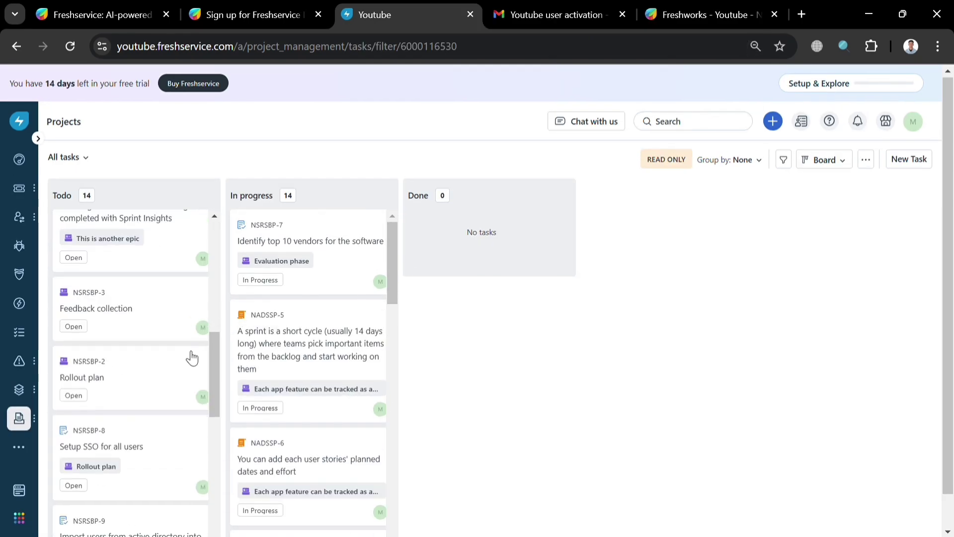
scroll(194, 378, "down", 5)
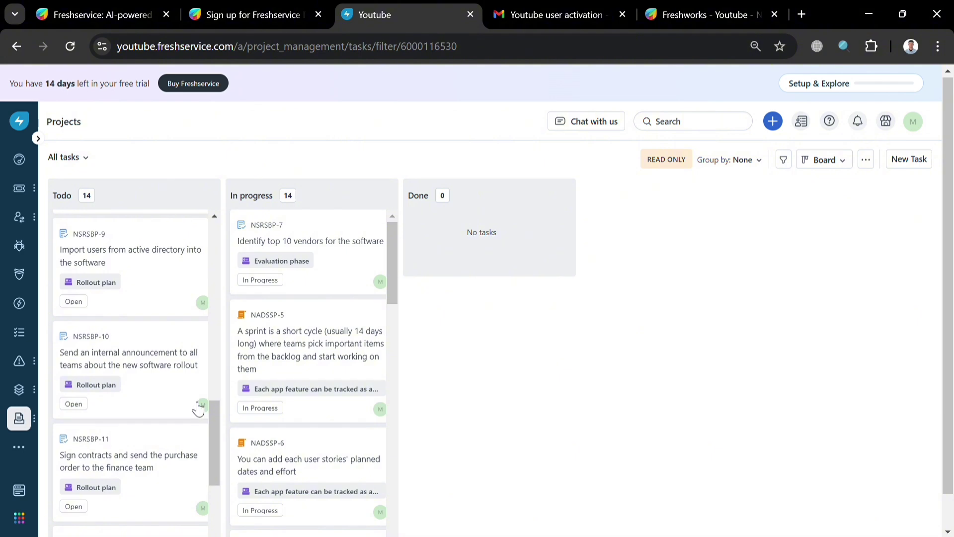
- Open in-progress task NADSSP-5 and review its plan, properties, attachments and notes sections
left_click(333, 341)
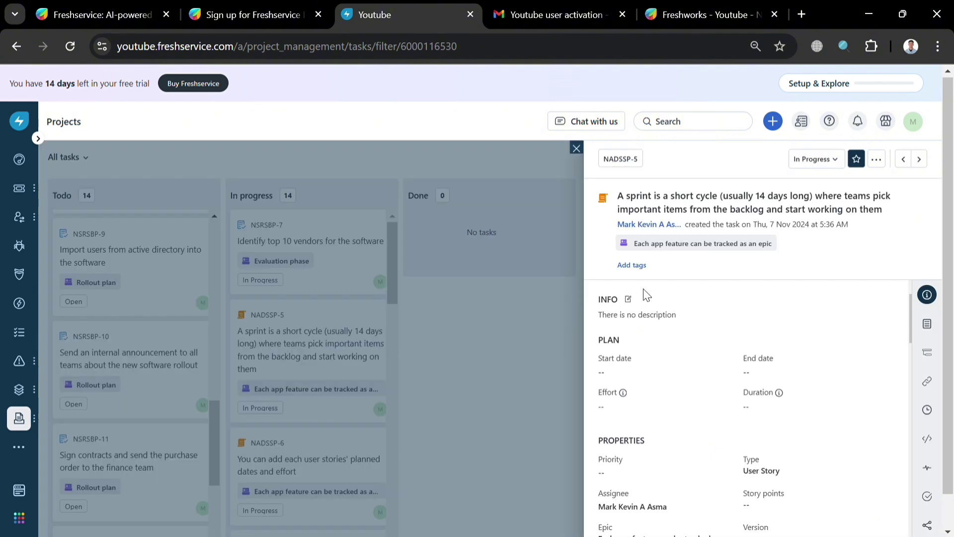
scroll(699, 277, "down", 1)
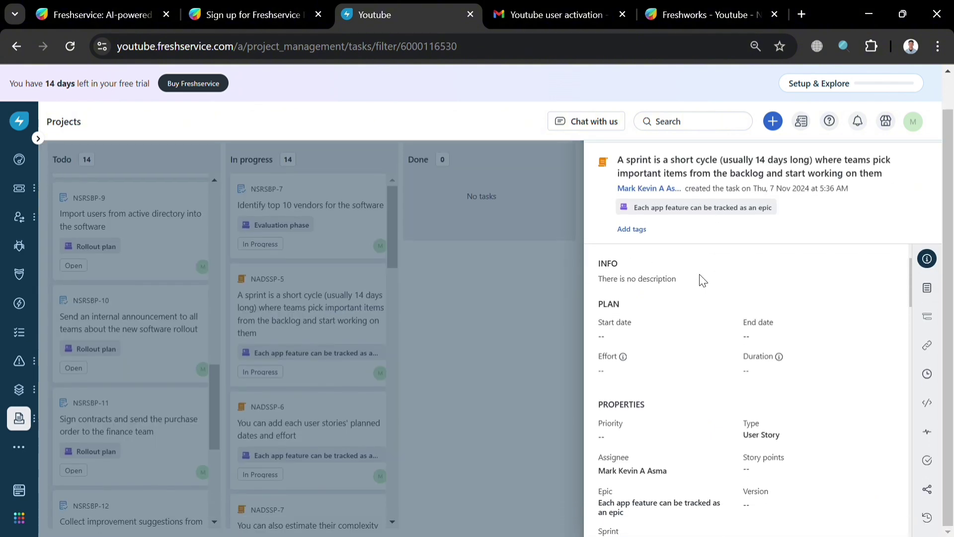
scroll(703, 281, "down", 2)
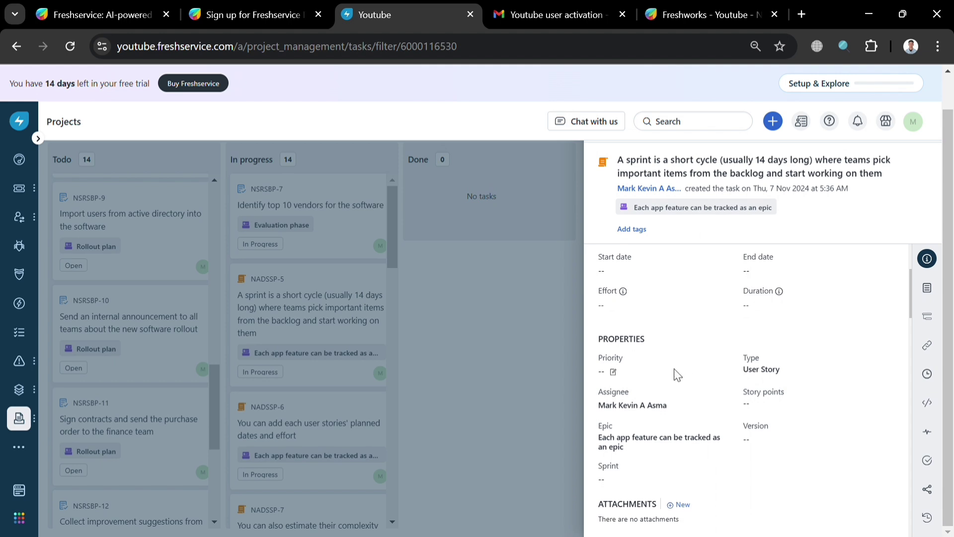
scroll(677, 375, "down", 3)
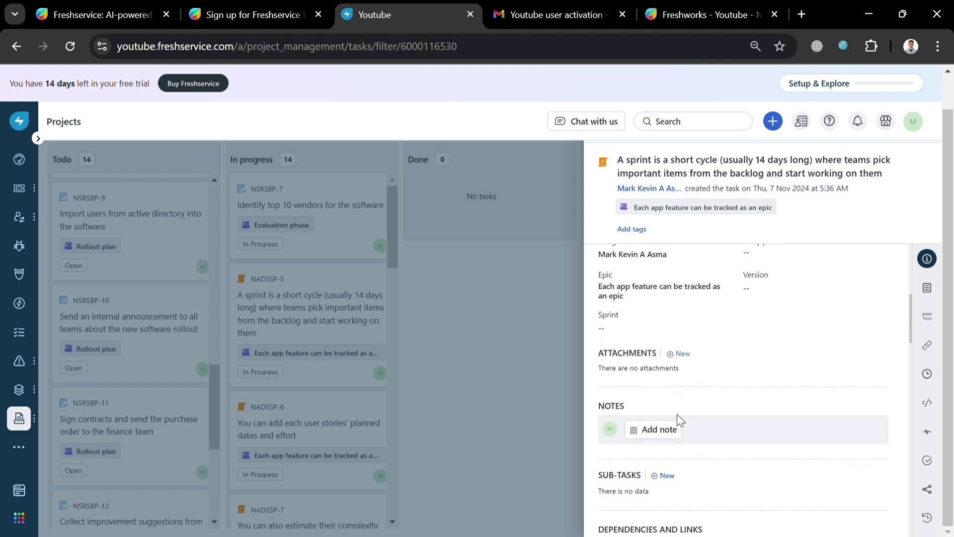
scroll(677, 416, "down", 2)
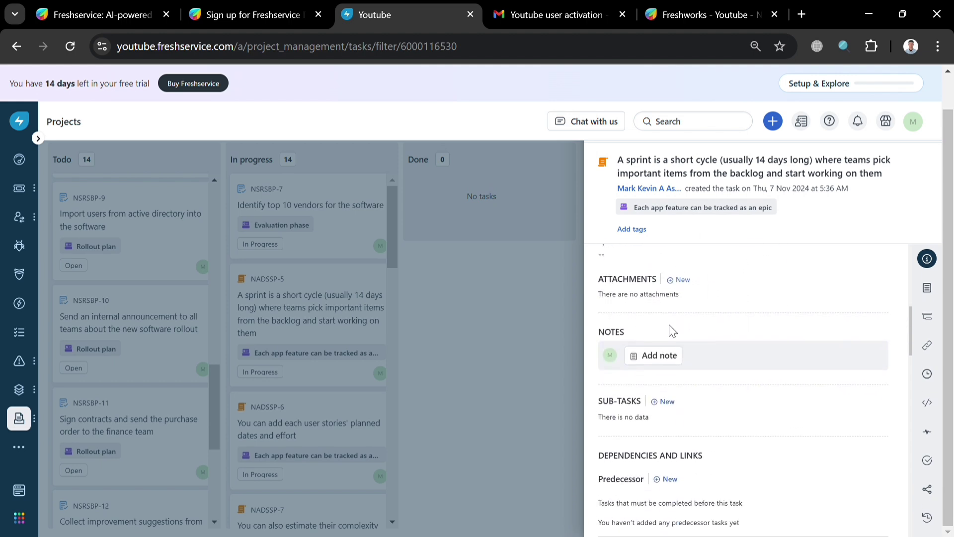
- Open the task's note editor, review its dependencies, time entries, progress pulse and activities, and close the task
left_click(668, 365)
scroll(666, 385, "up", 2)
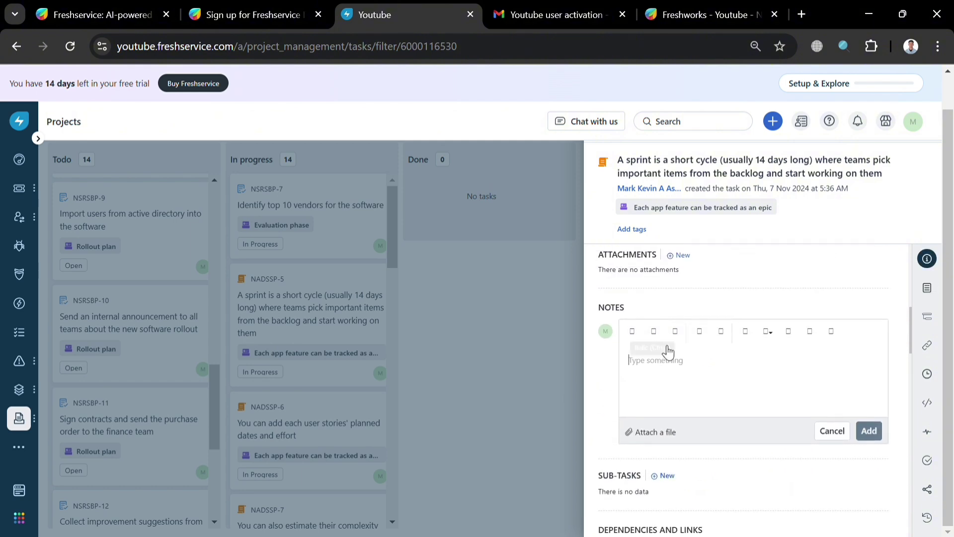
scroll(676, 382, "down", 5)
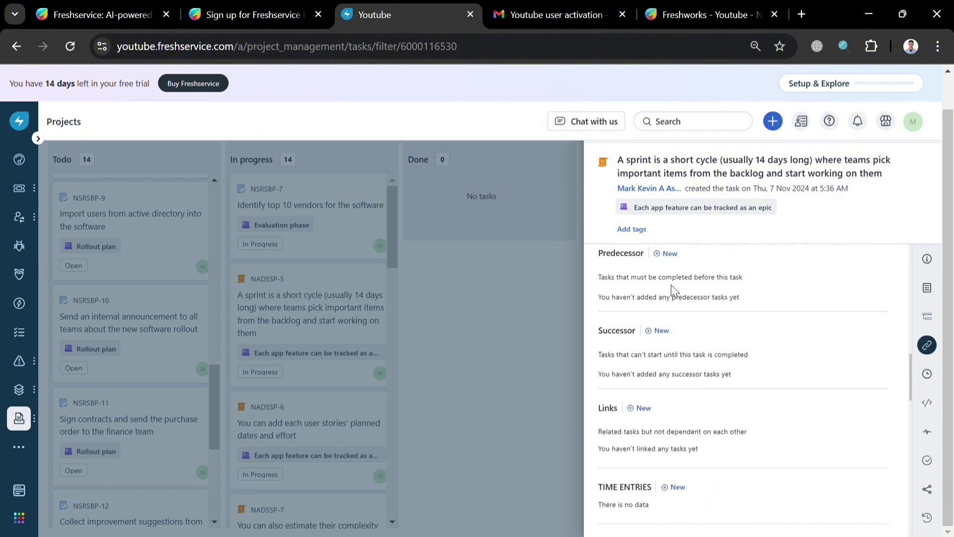
scroll(675, 330, "down", 10)
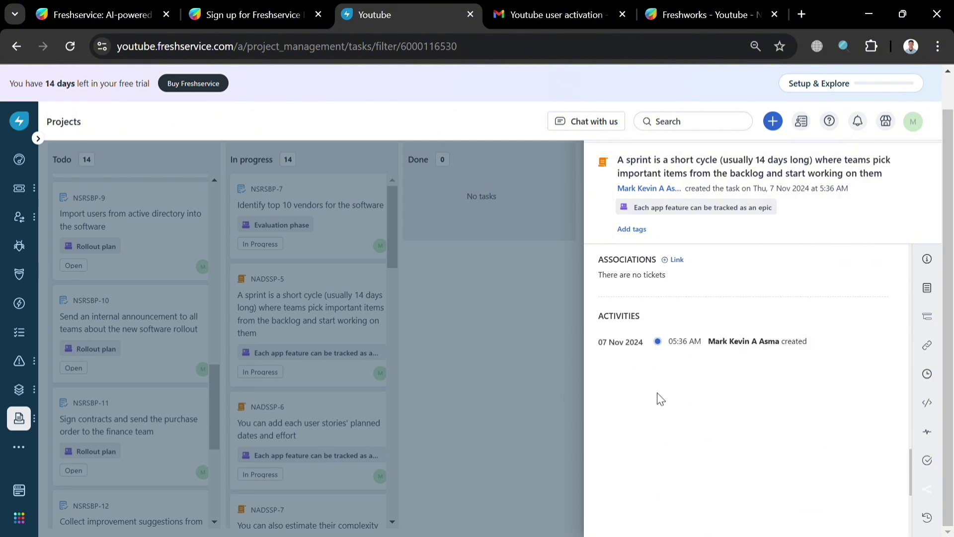
scroll(660, 397, "up", 5)
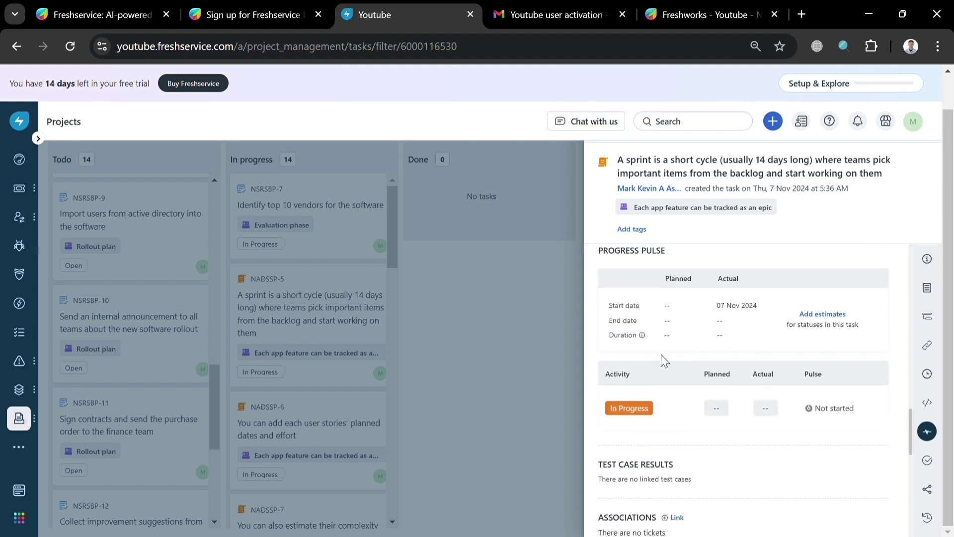
scroll(661, 355, "up", 4)
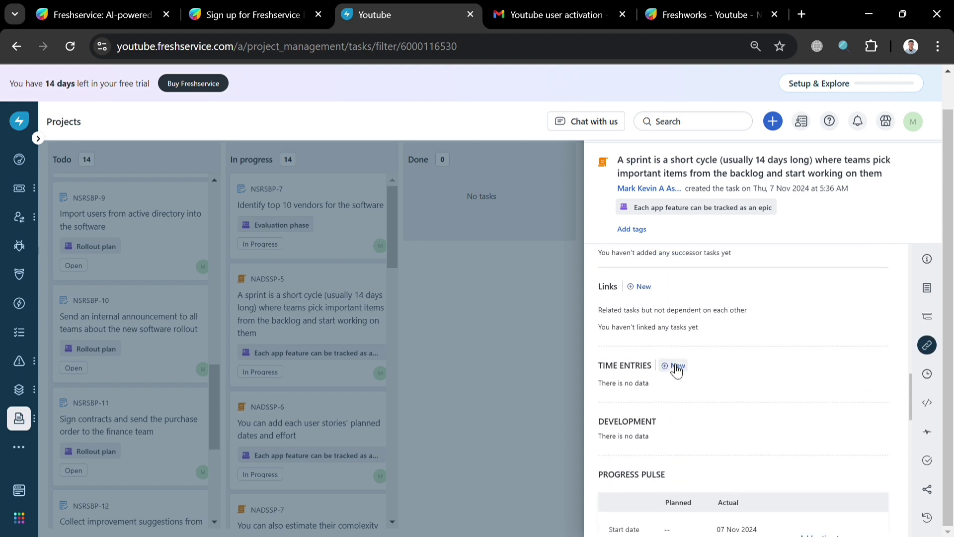
scroll(677, 370, "up", 5)
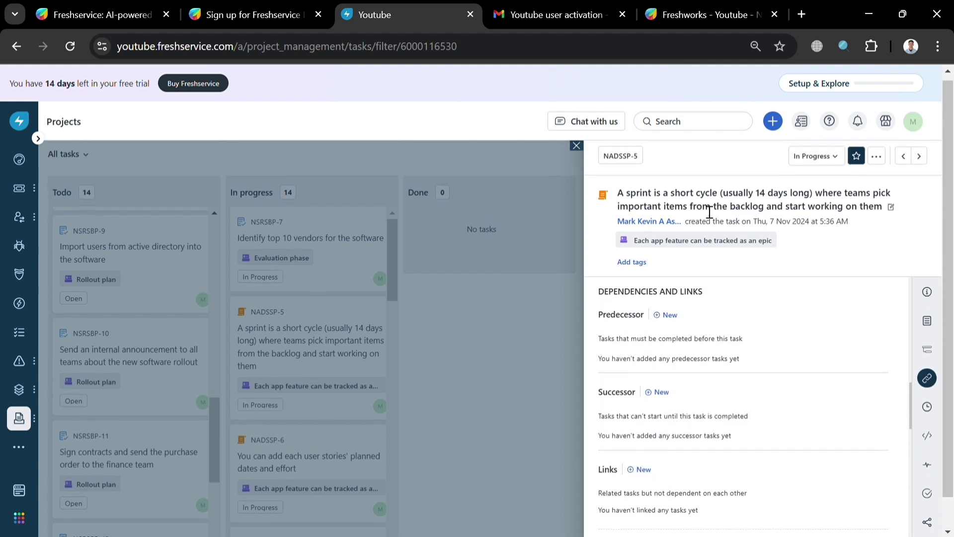
left_click(516, 327)
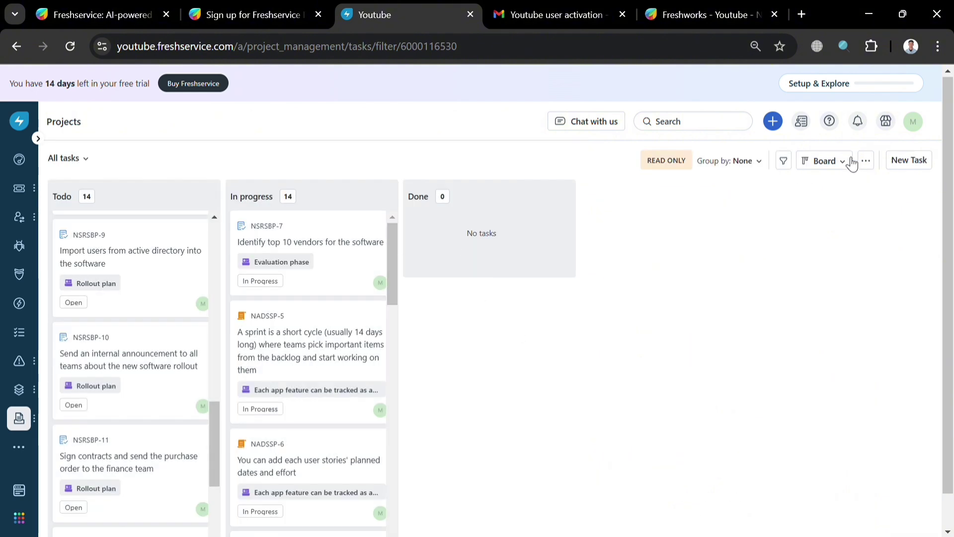
- View the task board's additional options for adding columns and customizing cards
left_click(866, 162)
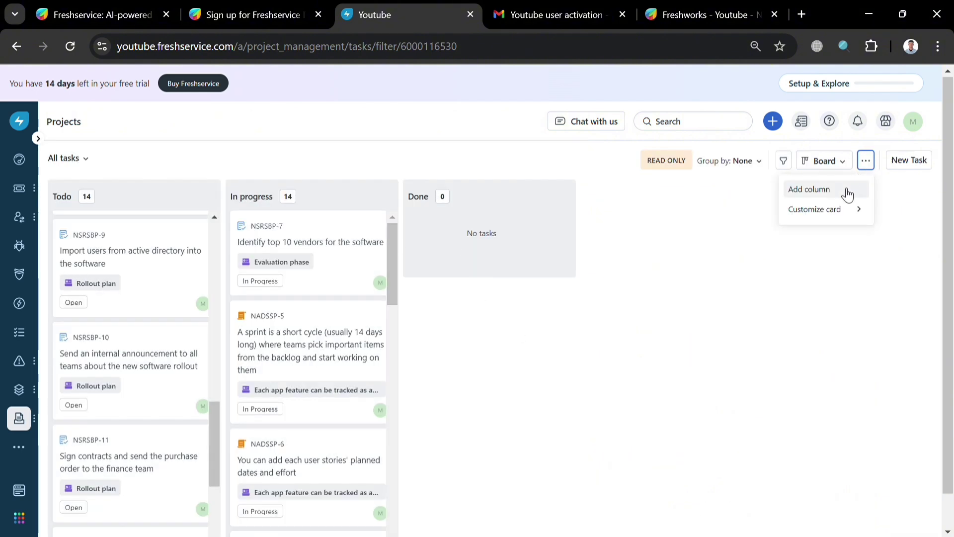
left_click(873, 279)
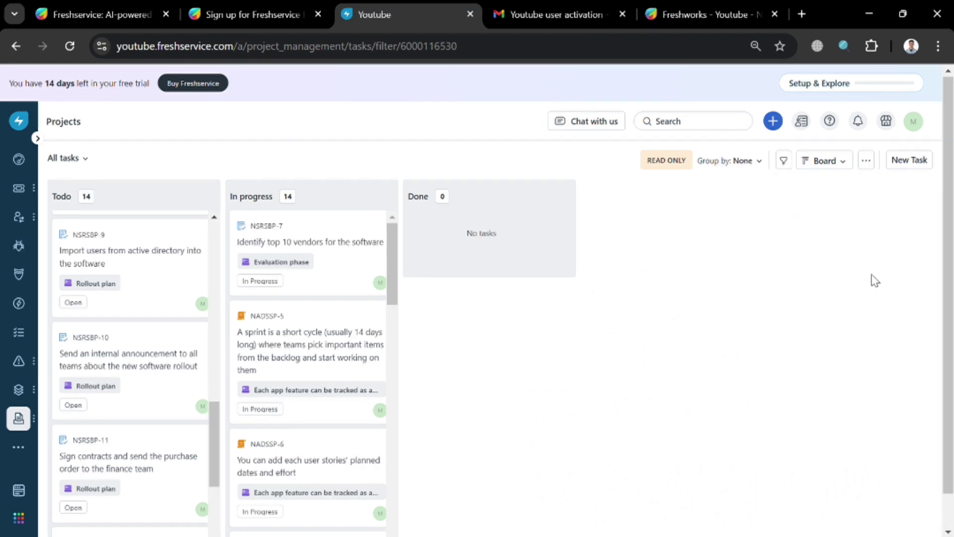
- Start a new task titled Task 1 in the New Software Rollout project and set its priority to High
left_click(920, 171)
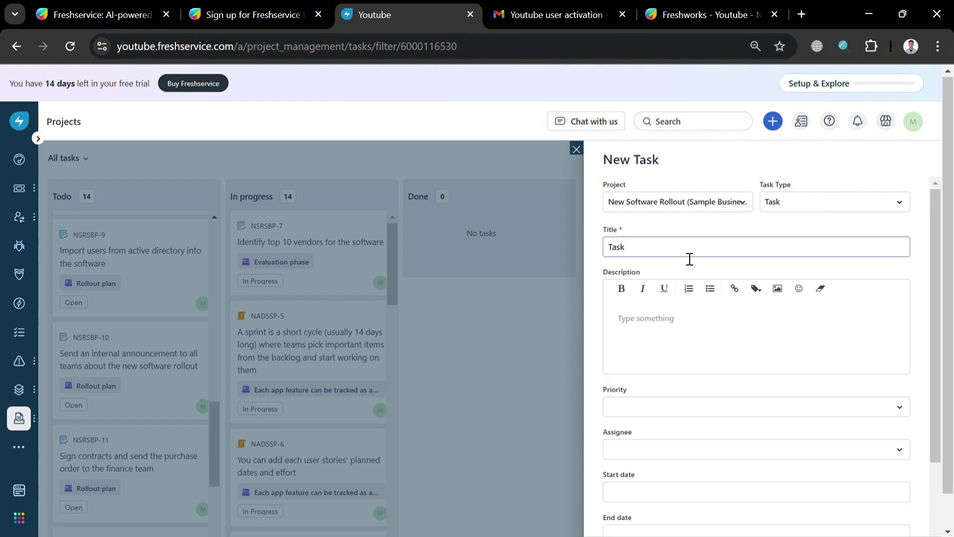
left_click(694, 323)
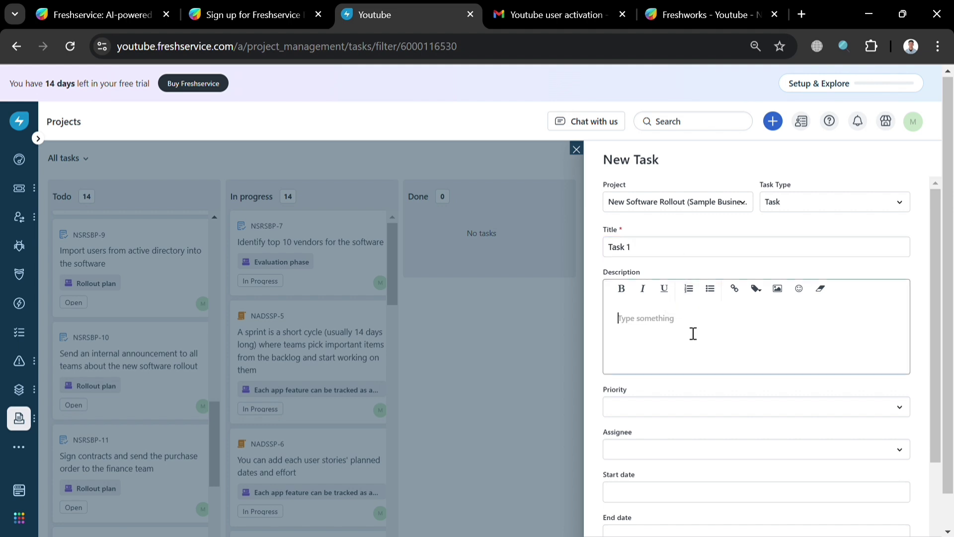
left_click(711, 409)
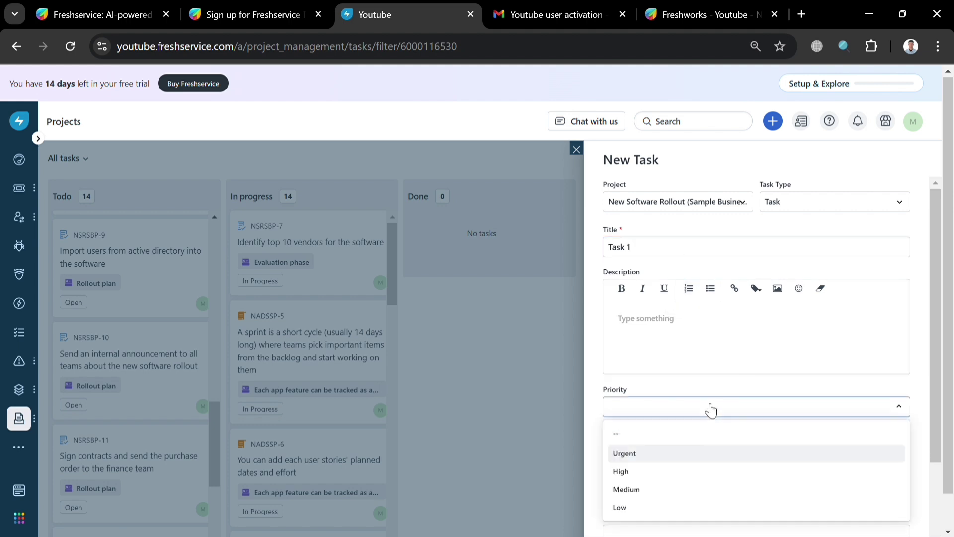
left_click(688, 472)
scroll(734, 358, "down", 1)
scroll(735, 362, "down", 3)
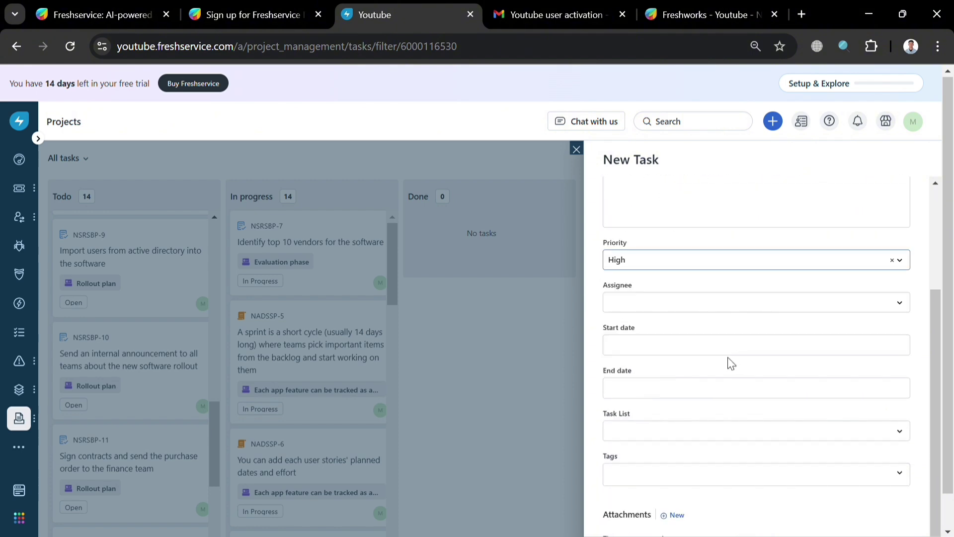
- Assign the new task to the available agent
key("ctrl+plus")
key("ctrl+plus")
key("ctrl+plus")
scroll(733, 364, "down", 3)
scroll(646, 363, "up", 3)
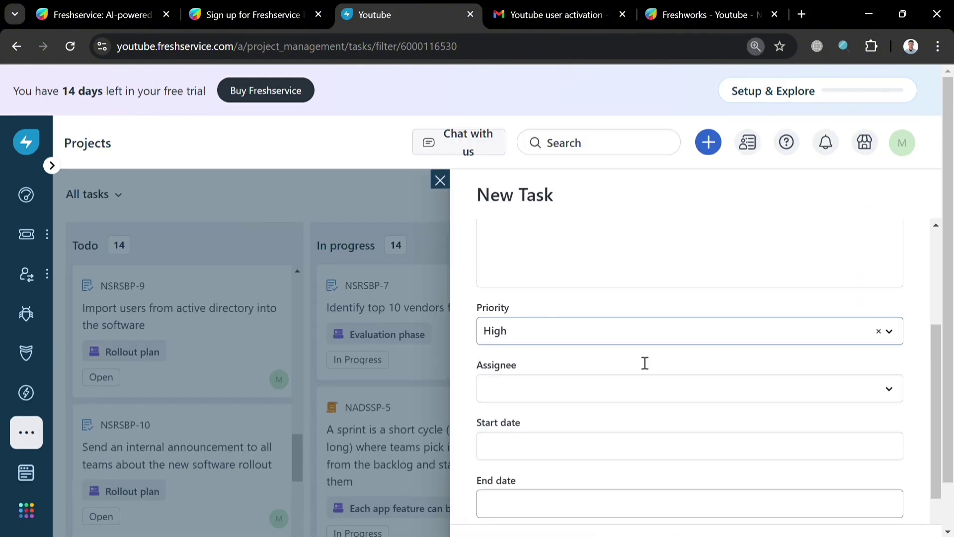
left_click(624, 395)
left_click(624, 450)
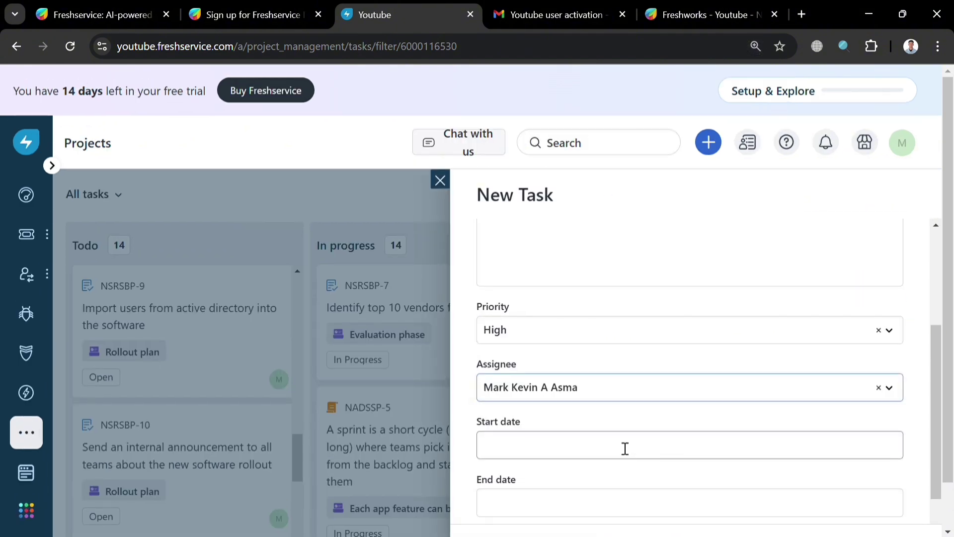
- Set the new task's start date to Nov 29, 2024 05:47 AM
scroll(622, 442, "down", 2)
scroll(624, 427, "up", 2)
left_click(623, 450)
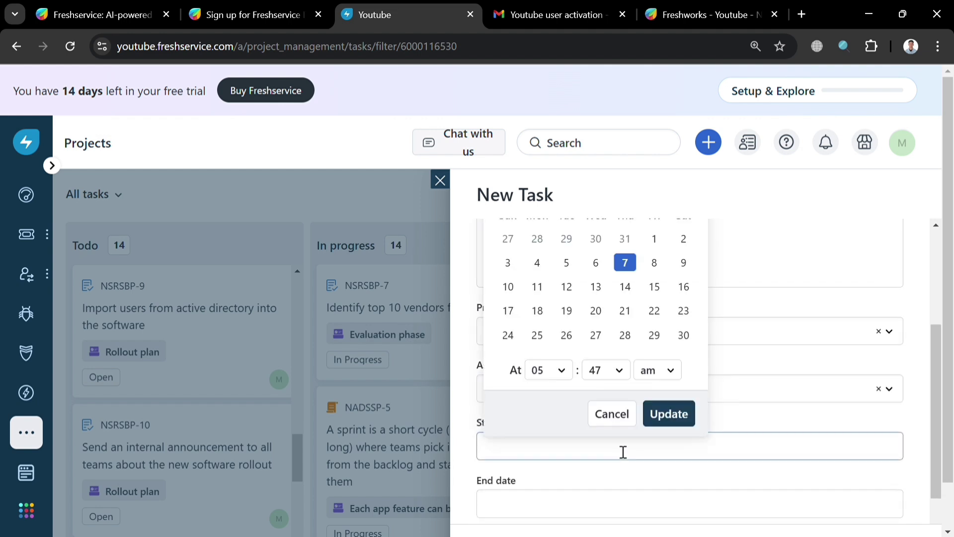
left_click(654, 335)
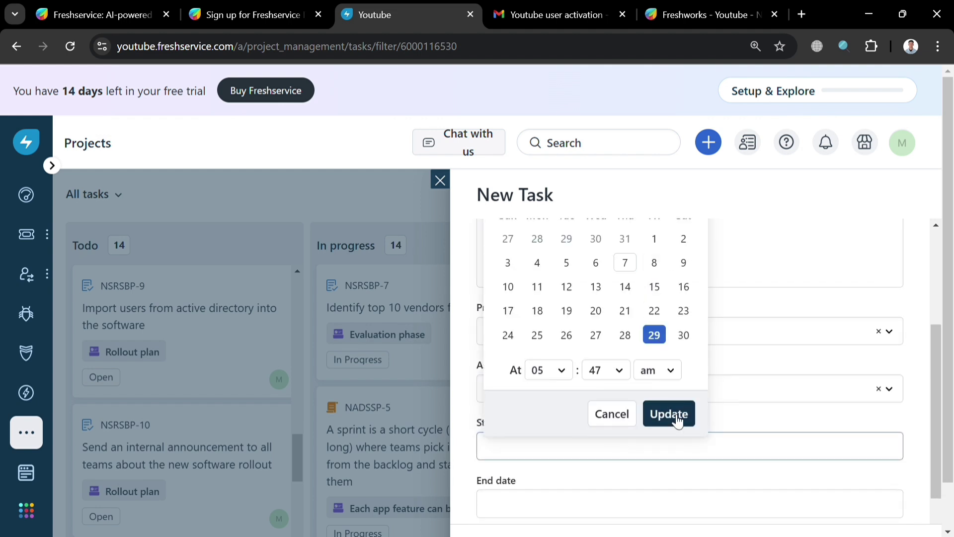
left_click(678, 422)
scroll(673, 419, "down", 3)
scroll(673, 419, "up", 3)
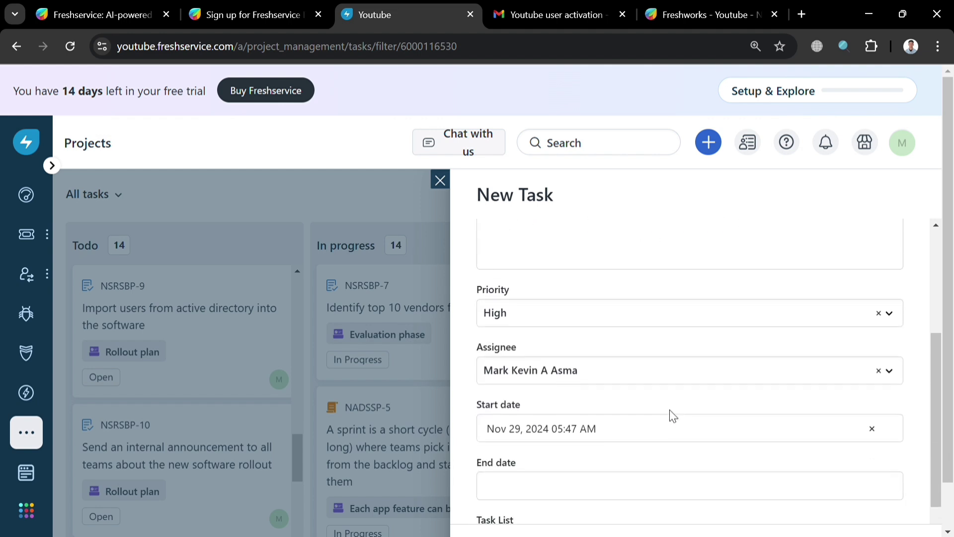
- Set the new task's end date to Nov 30, 2024 05:47 AM
scroll(673, 417, "down", 3)
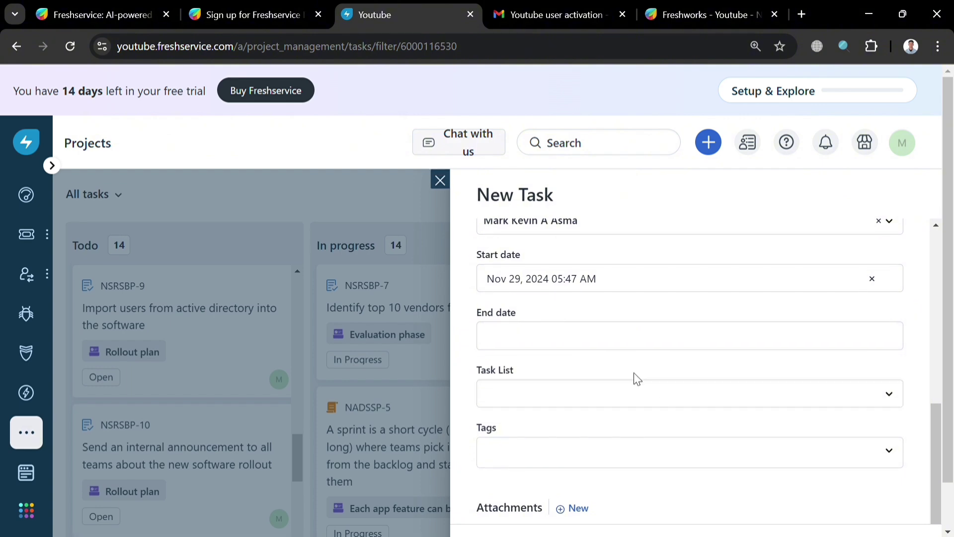
left_click(629, 343)
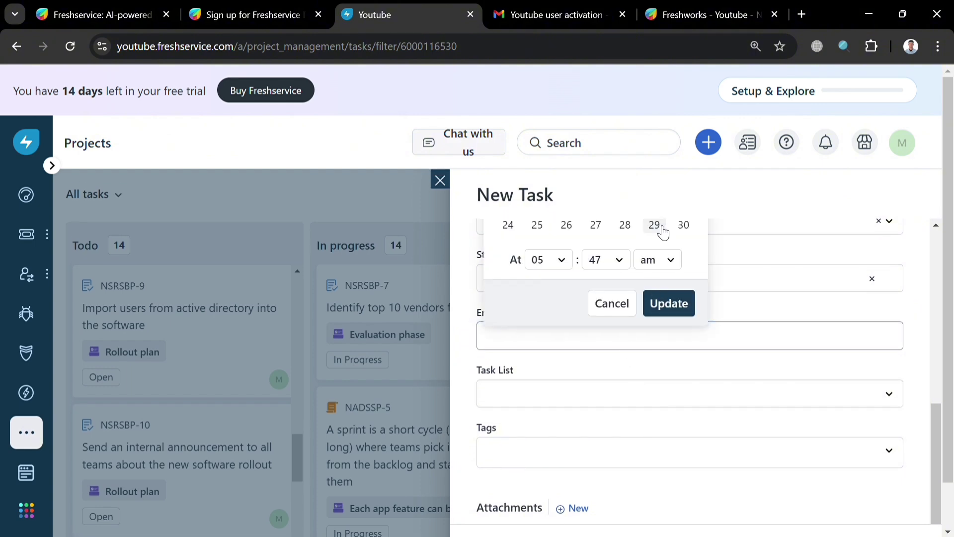
left_click(697, 233)
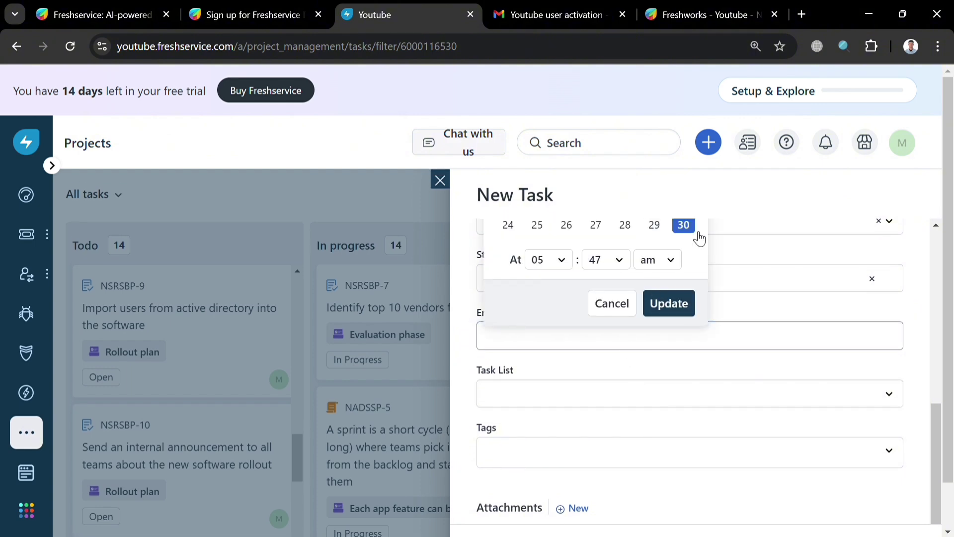
left_click(685, 302)
- Put the new task in the Evaluation phase task list and save it
left_click(640, 396)
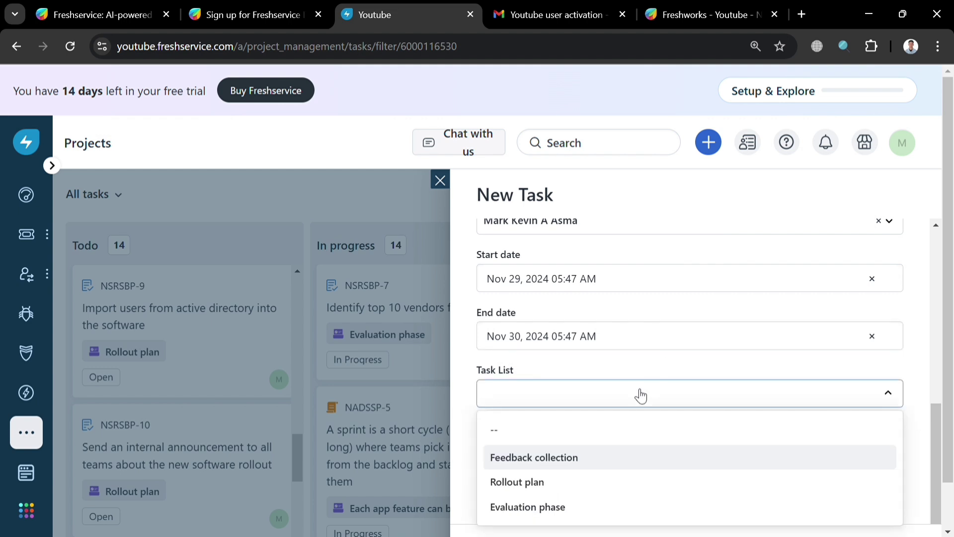
left_click(608, 503)
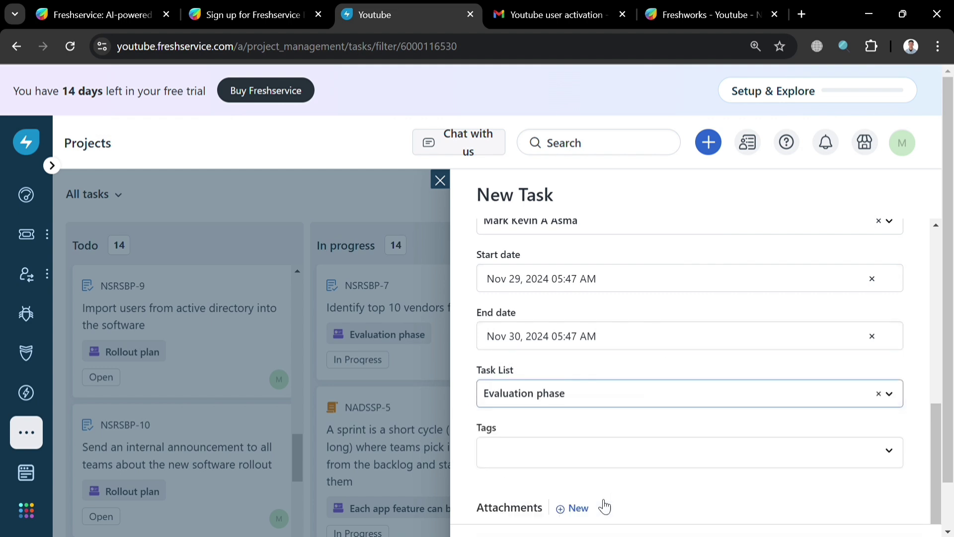
scroll(651, 350, "down", 1)
left_click(618, 408)
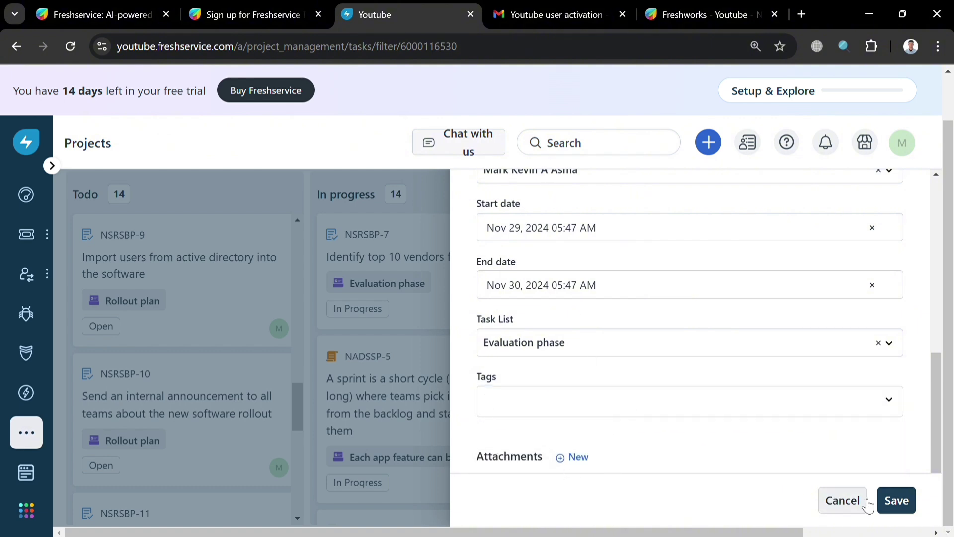
left_click(894, 499)
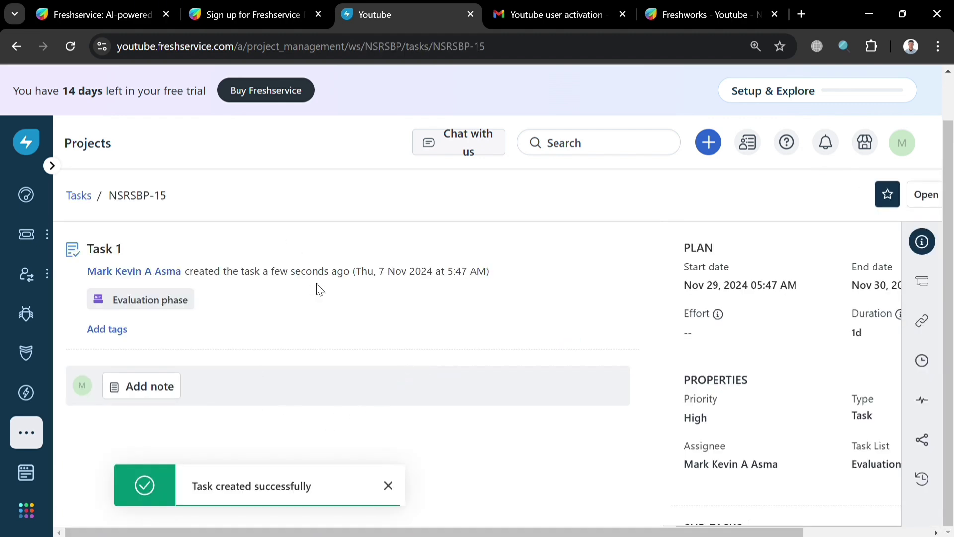
- Open the note editor and the sub-task entry on Task 1's detail page and look over its plan and properties
left_click(161, 385)
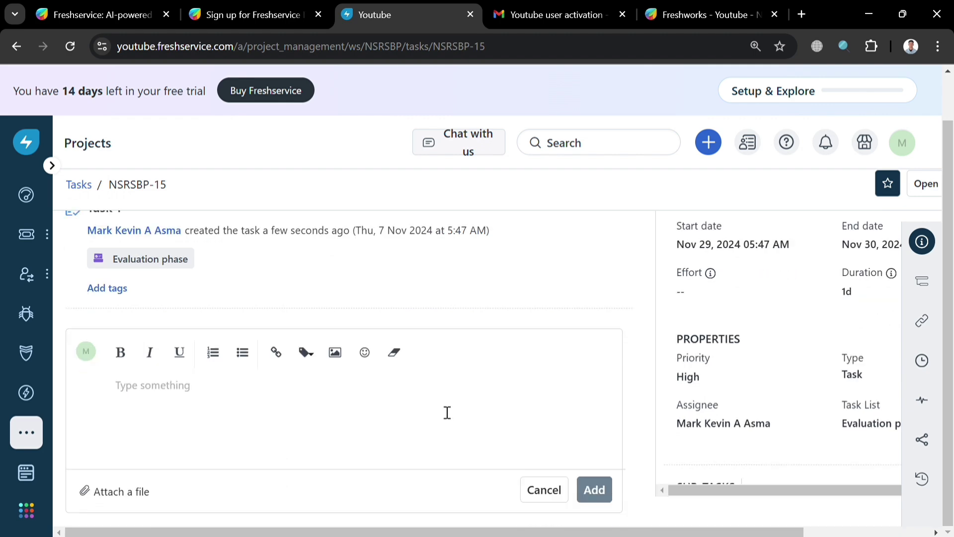
key("ctrl+minus")
key("ctrl+minus")
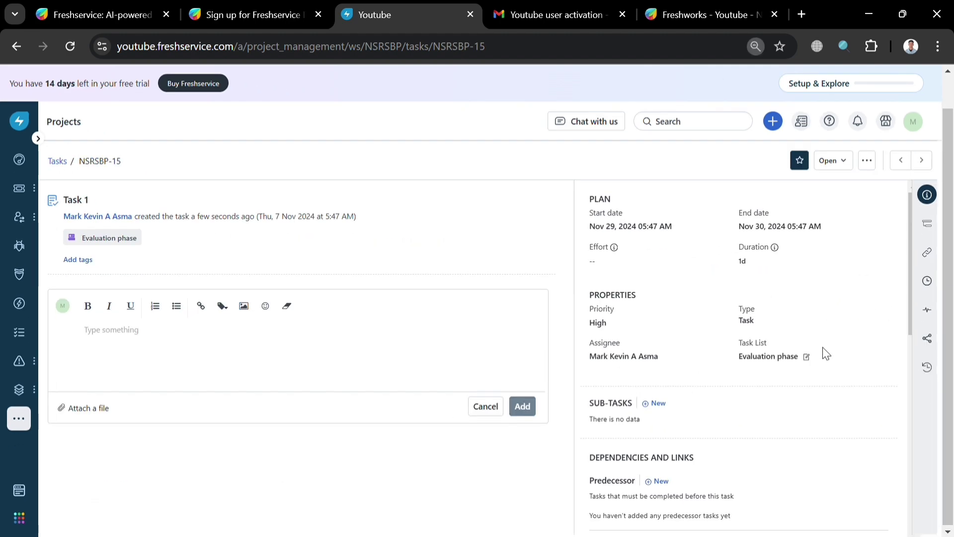
scroll(683, 365, "down", 3)
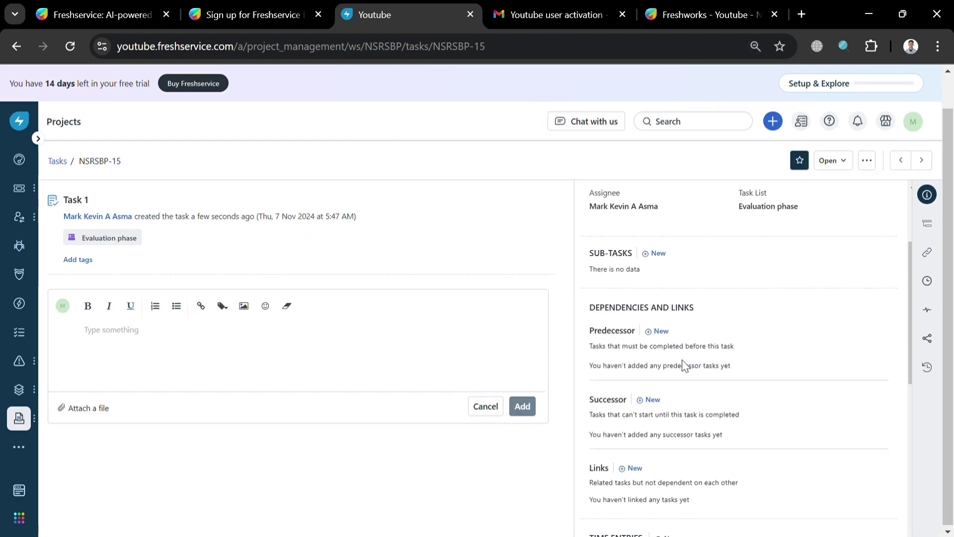
left_click(655, 253)
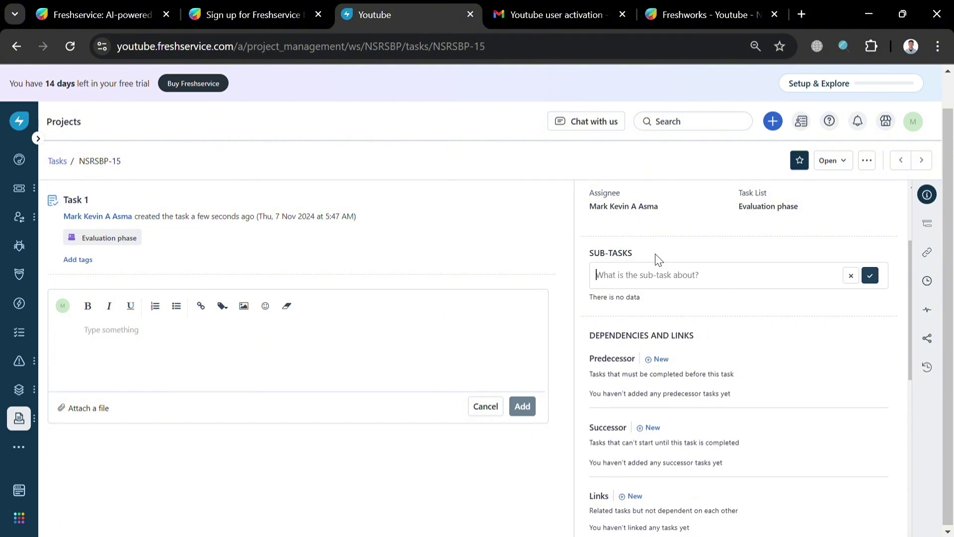
scroll(671, 297, "down", 2)
scroll(682, 298, "up", 1)
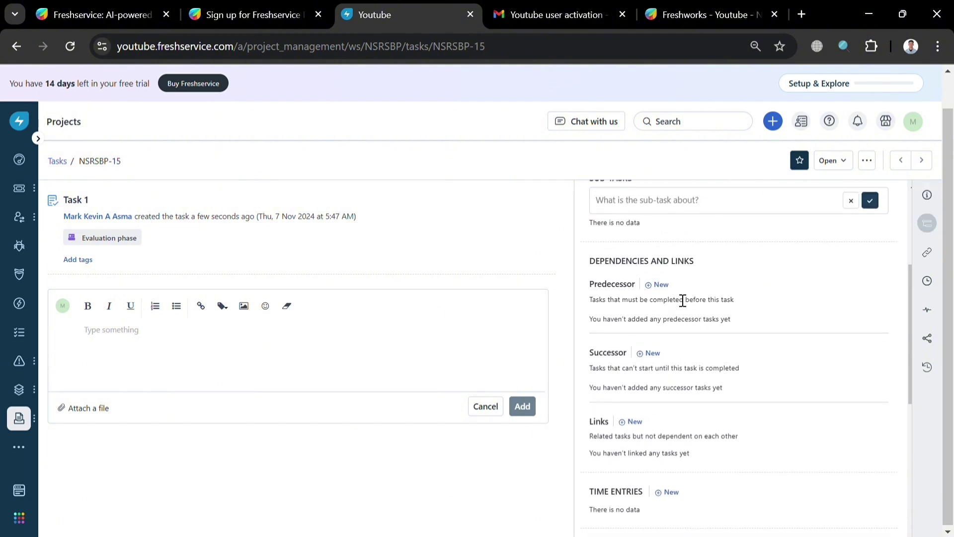
- Open the predecessor entry under Task 1's dependencies and view the relationship types available for linking tasks
left_click(662, 285)
left_click(752, 283)
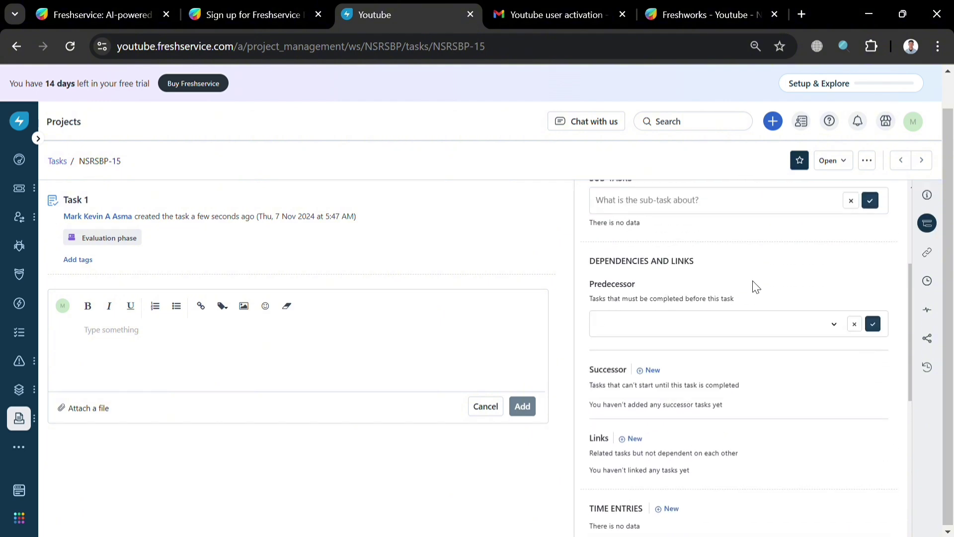
scroll(673, 367, "down", 1)
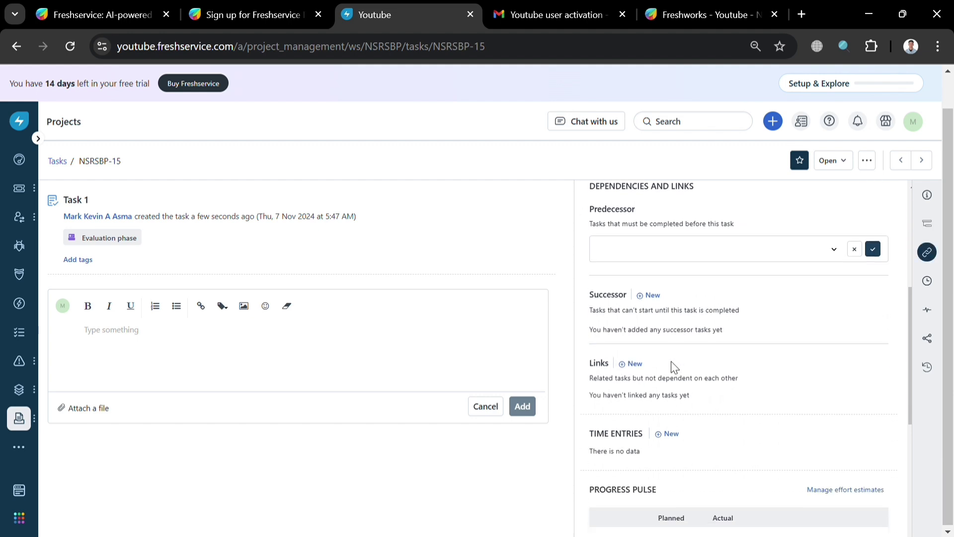
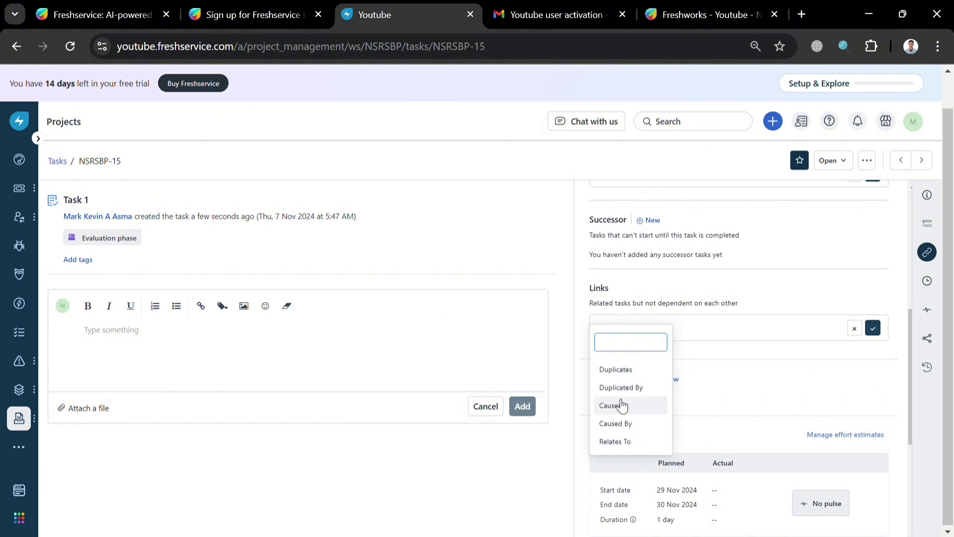
left_click(801, 373)
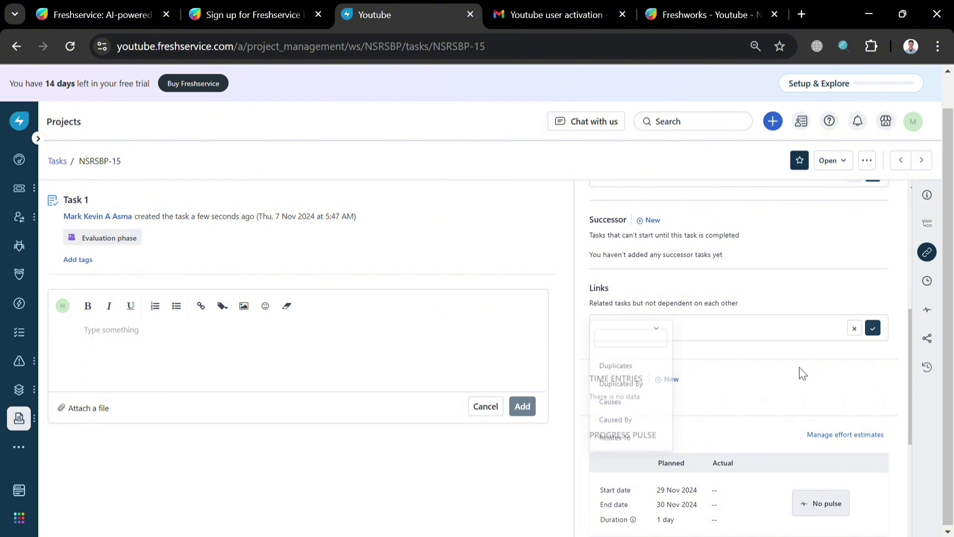
- Review Task 1's time entries, progress pulse, associations and activities, and return to the project's task list
scroll(801, 367, "down", 2)
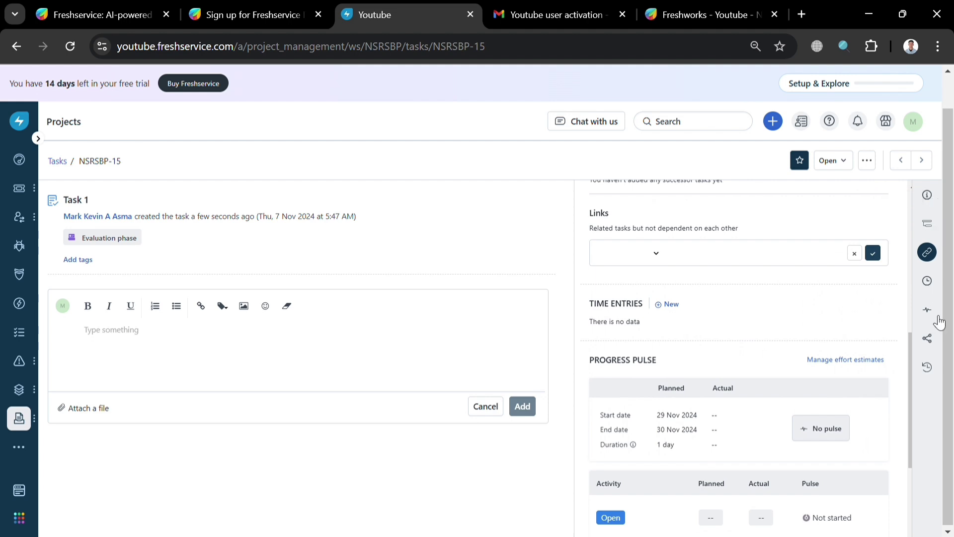
scroll(716, 396, "down", 4)
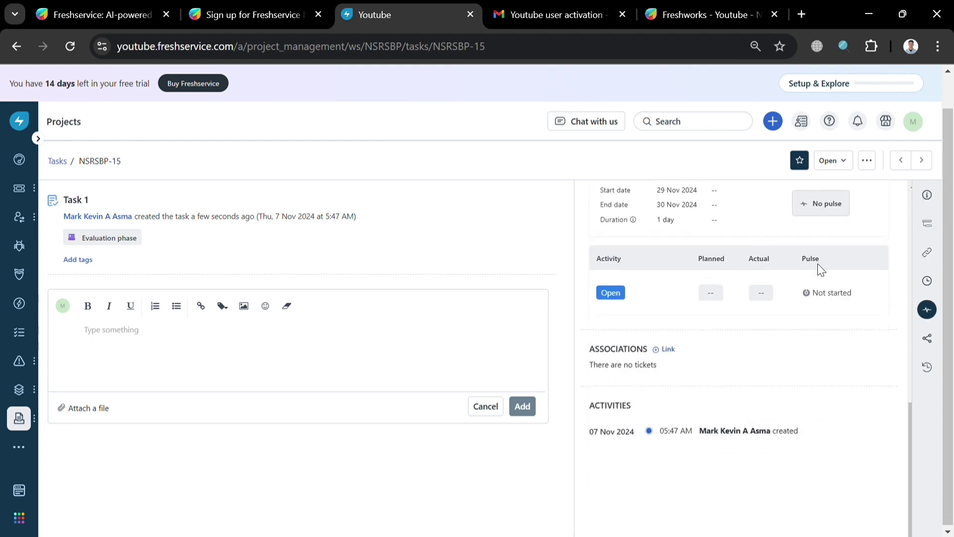
scroll(616, 393, "down", 4)
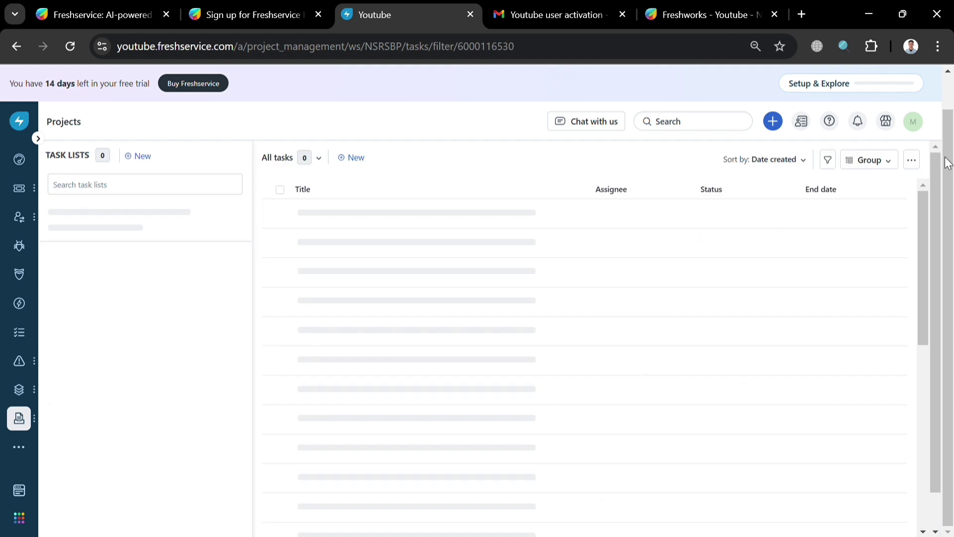
- View the task list's layout choices, open the CSV task import form and close it without uploading a file
left_click(909, 161)
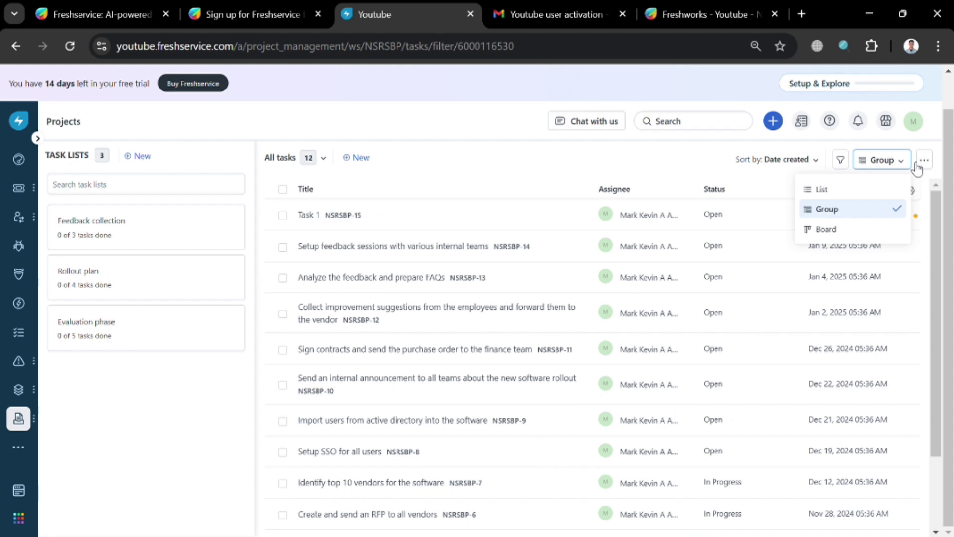
left_click(924, 163)
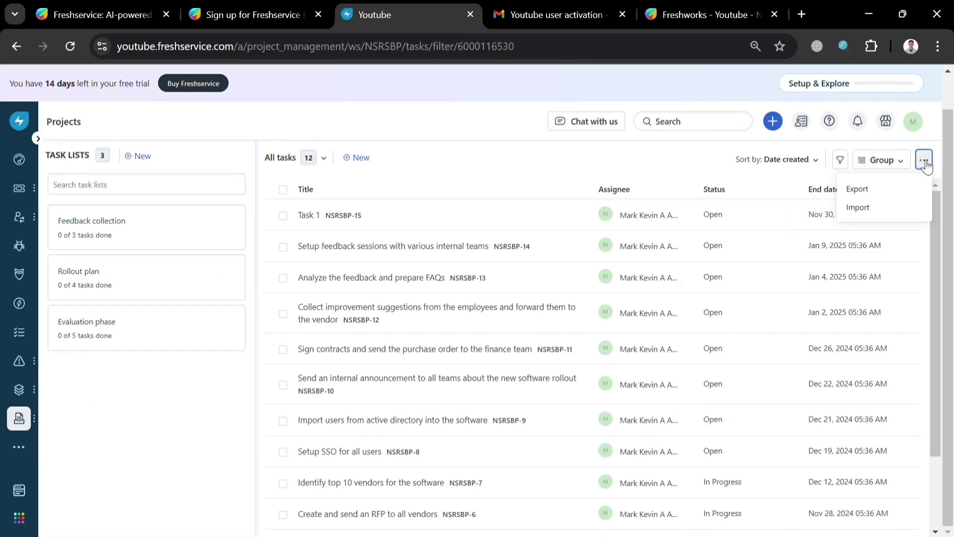
left_click(890, 208)
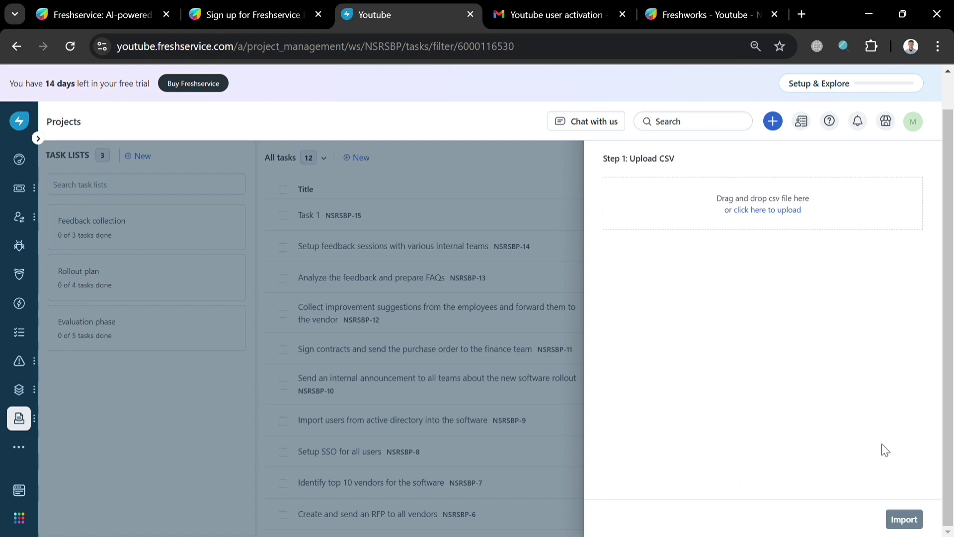
left_click(512, 398)
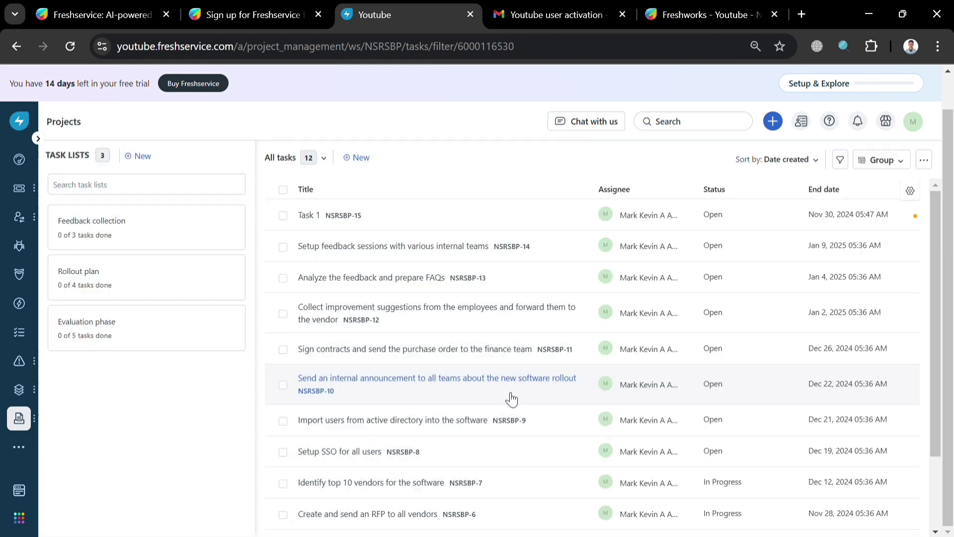
- Export the tasks with the All tasks in this project option
left_click(925, 160)
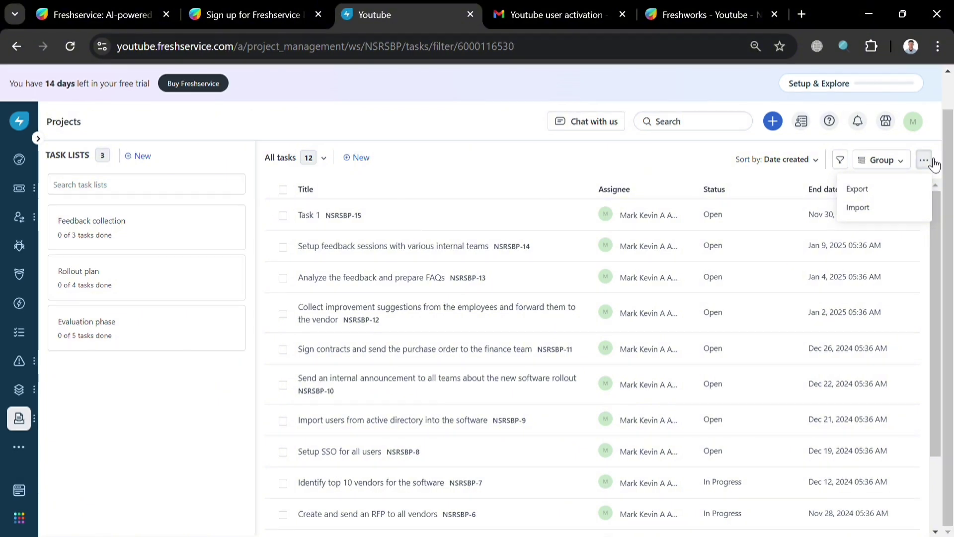
left_click(882, 191)
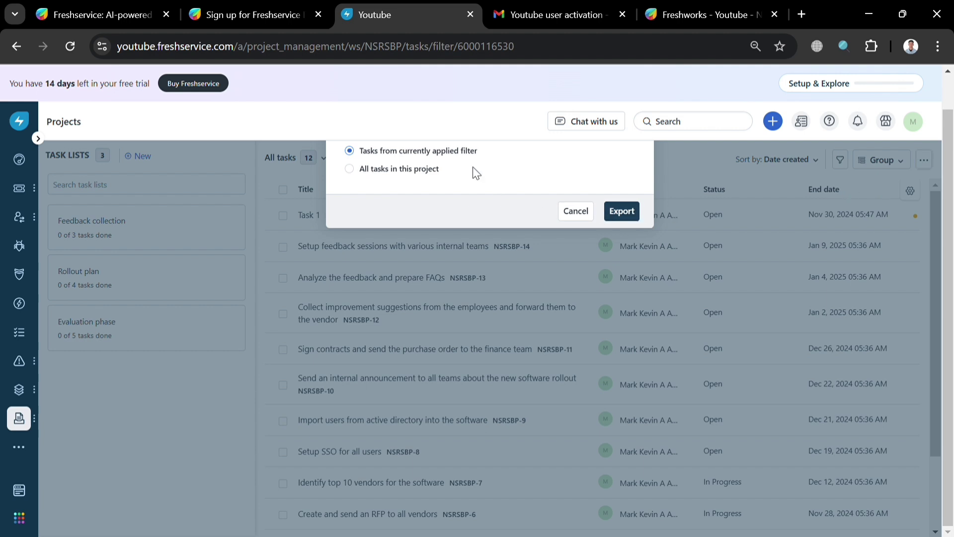
left_click(348, 168)
left_click(627, 210)
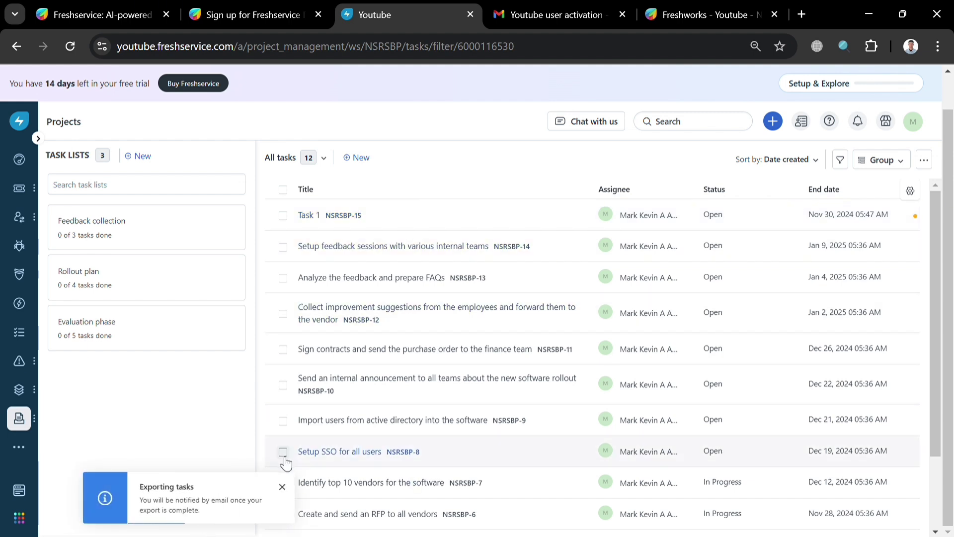
- Show the project's tasks in the List layout
left_click(924, 159)
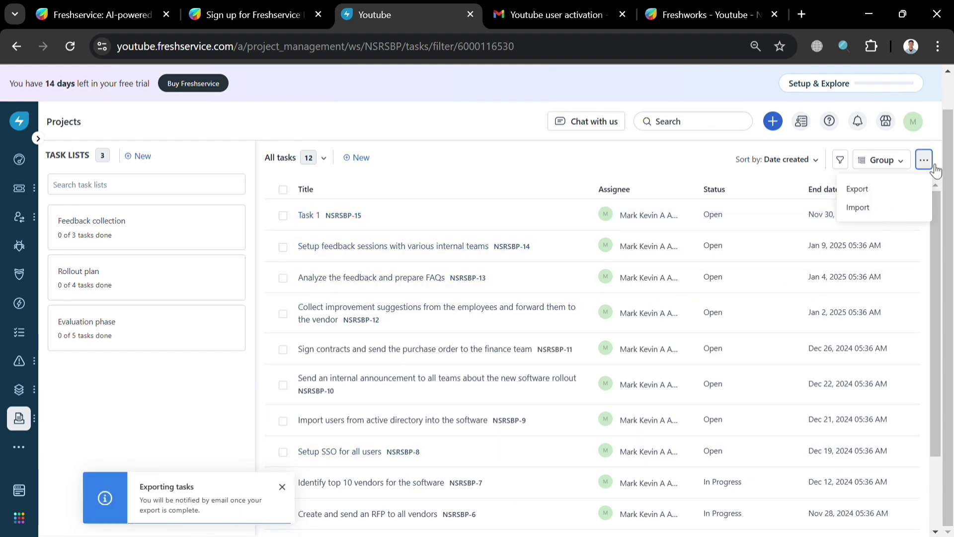
left_click(901, 158)
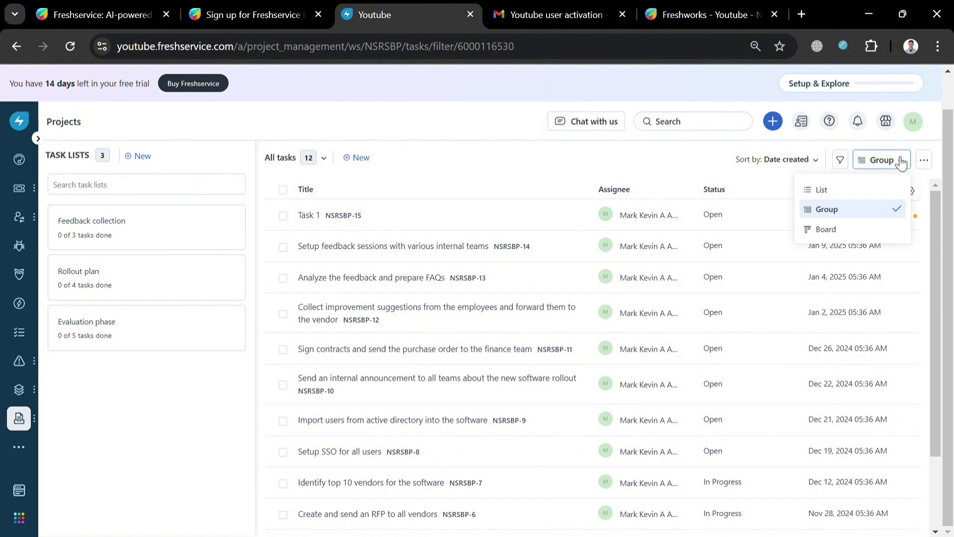
left_click(884, 191)
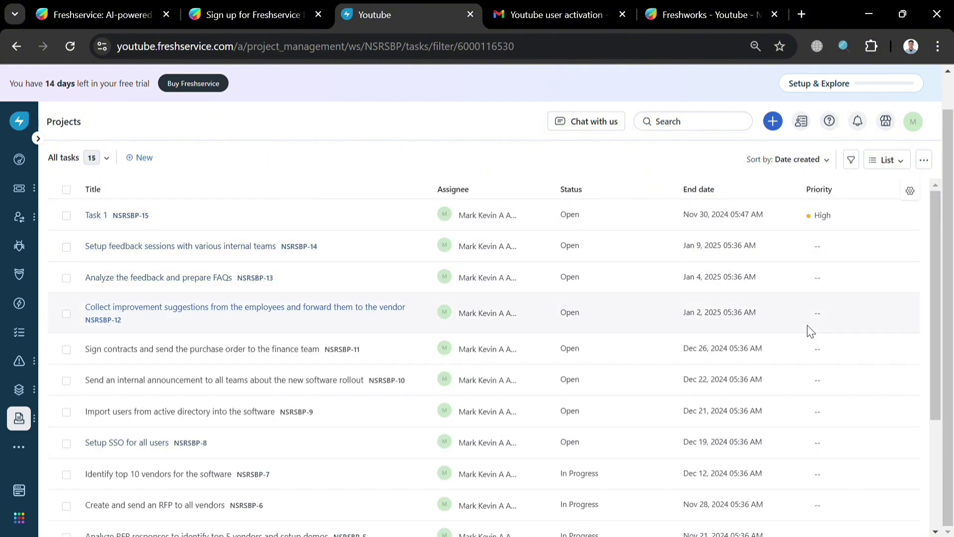
- Switch the task layout to Board and move Task 1 to the Closed column
key("ctrl+plus")
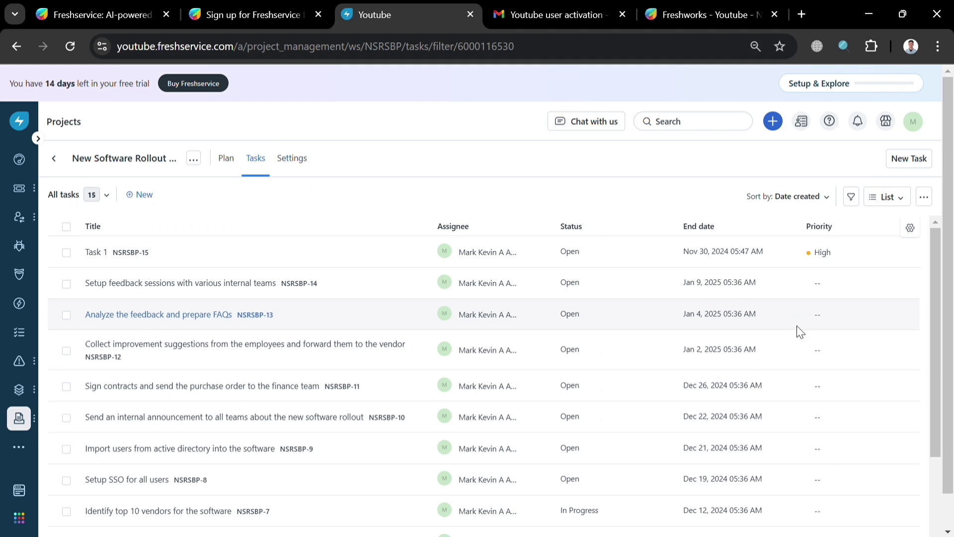
left_click(893, 214)
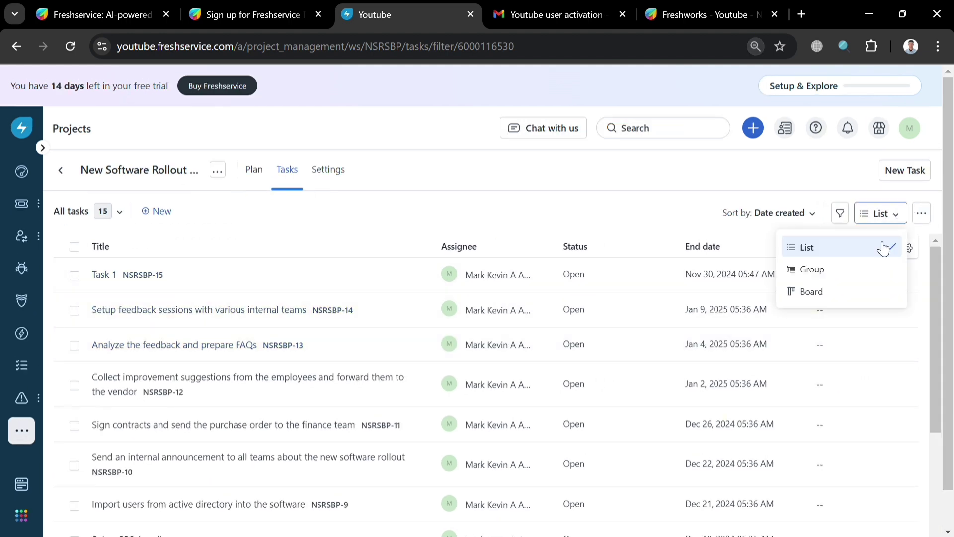
left_click(857, 292)
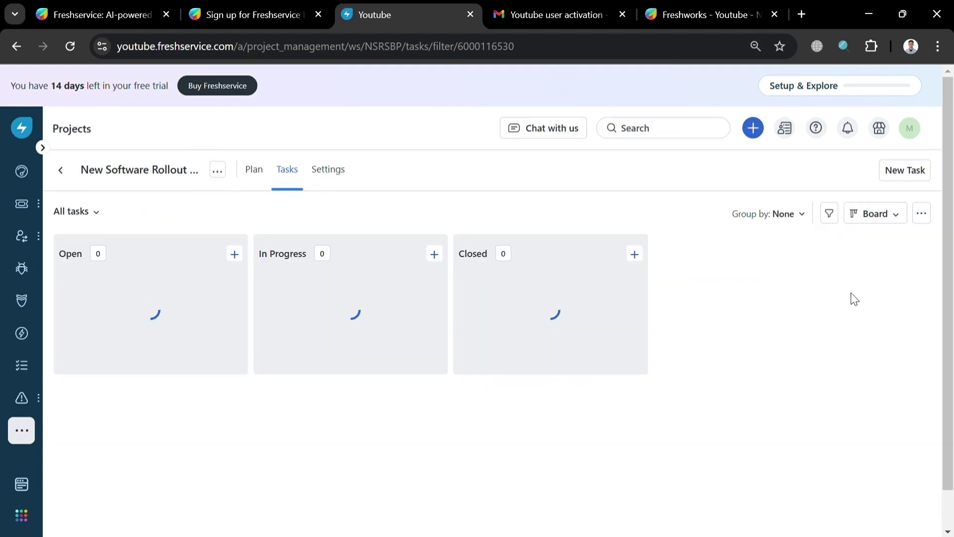
left_click_drag(185, 358, 552, 326)
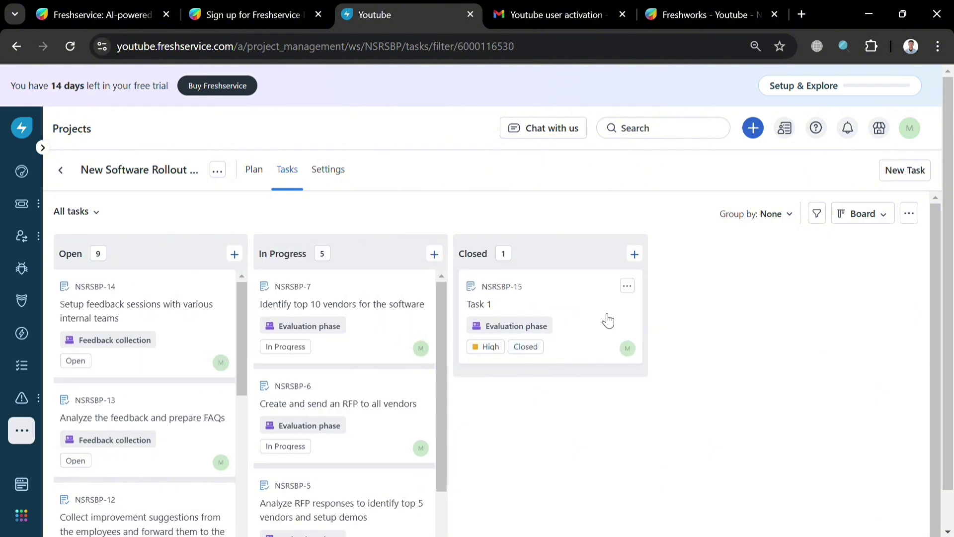
- Open the project's plan and examine the tasks along the weekly Gantt chart
left_click(259, 178)
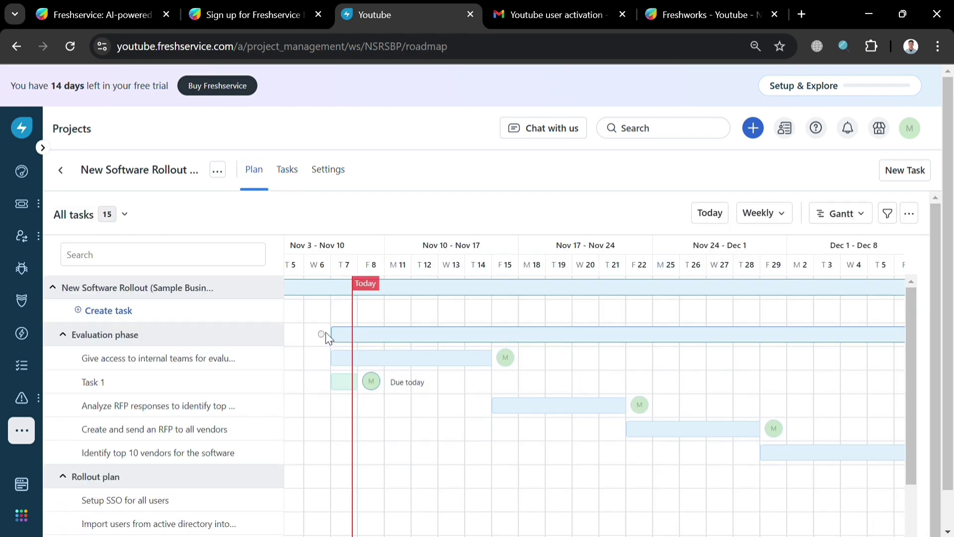
scroll(193, 308, "down", 1)
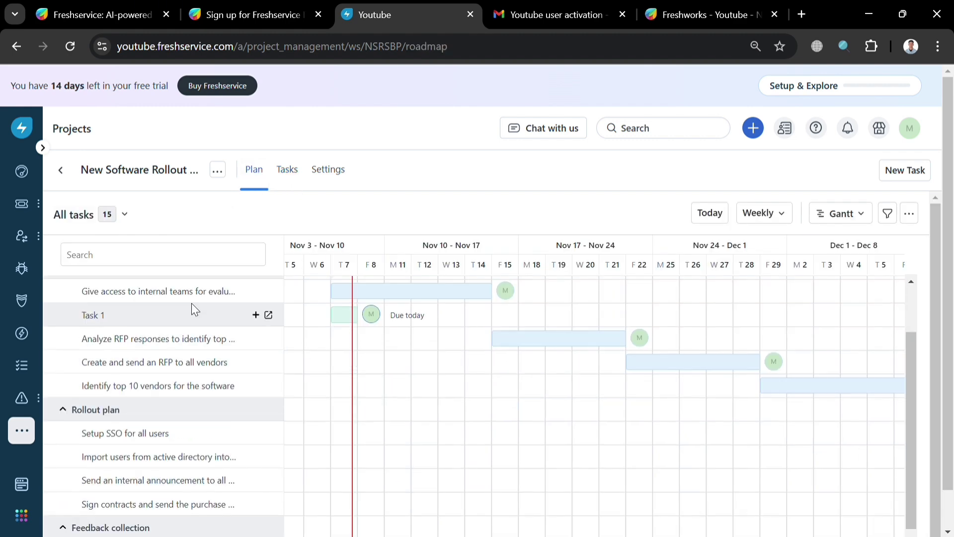
scroll(170, 330, "down", 1)
scroll(170, 337, "up", 3)
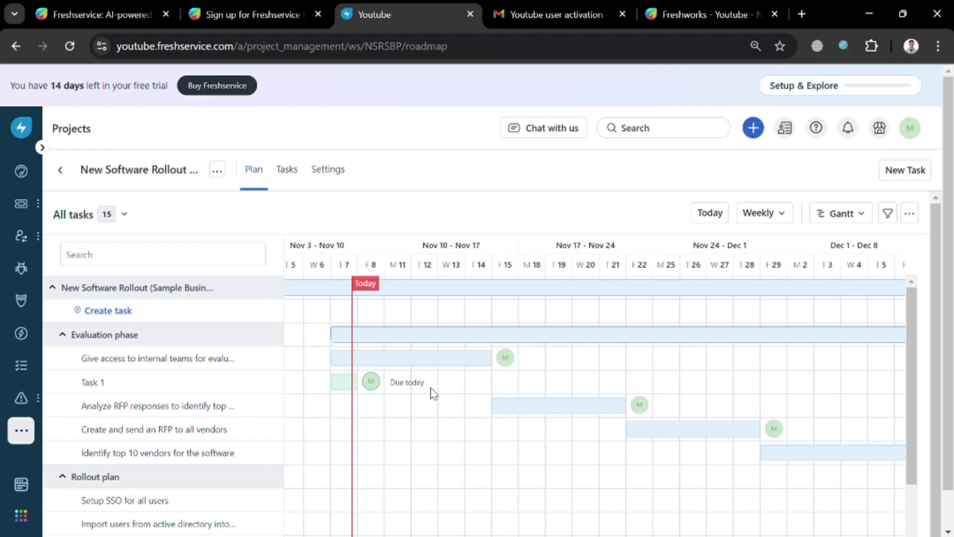
- Open the project's settings and review its task types and statuses
left_click(337, 171)
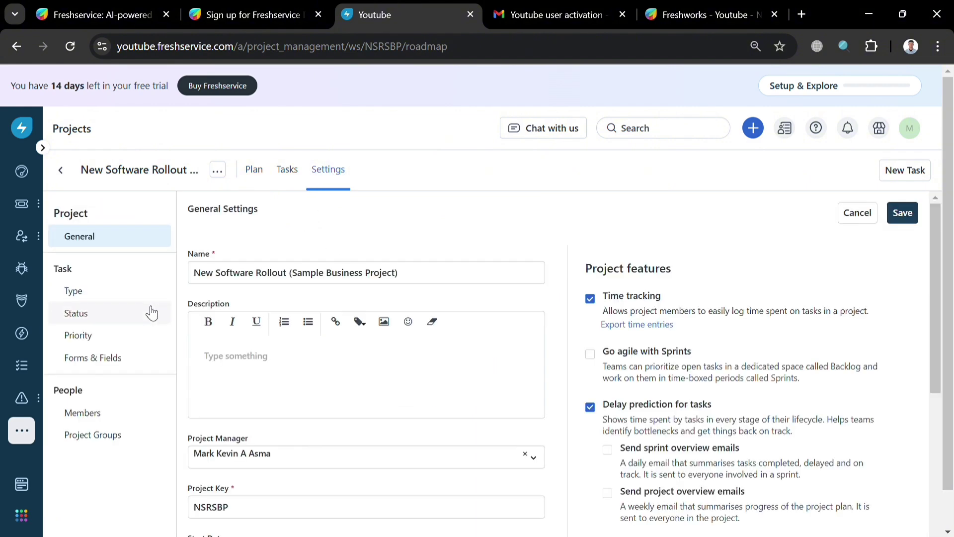
left_click(116, 301)
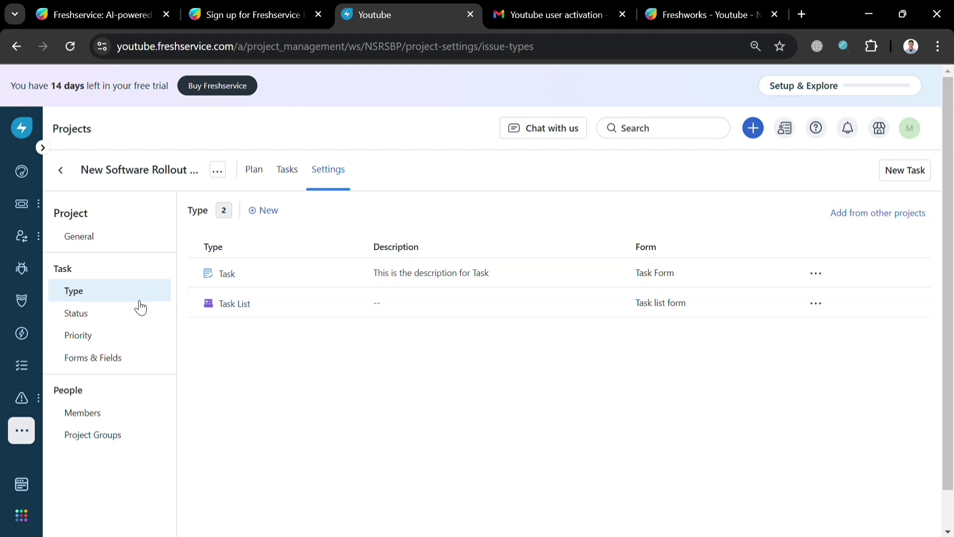
left_click(119, 315)
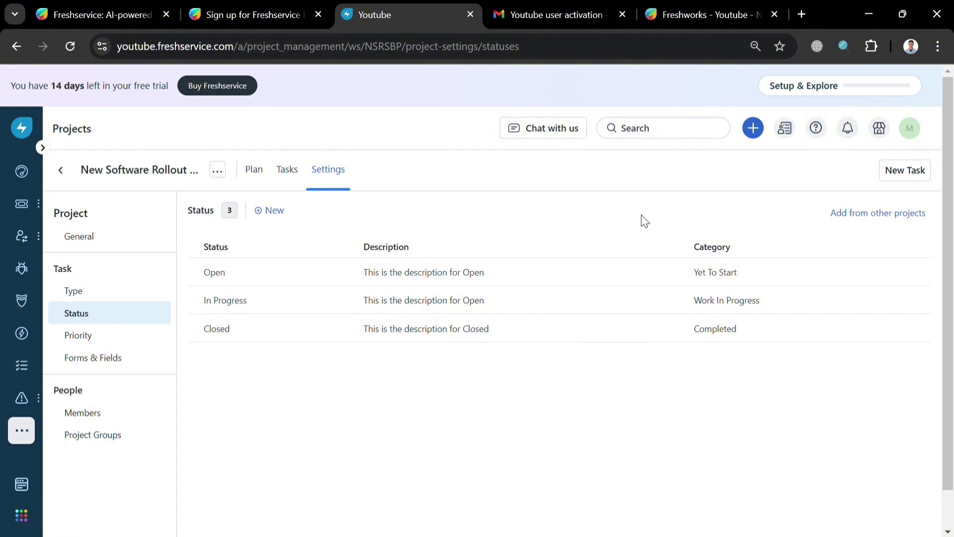
- Create a new task status named Done in the Completed category and save it
left_click(274, 211)
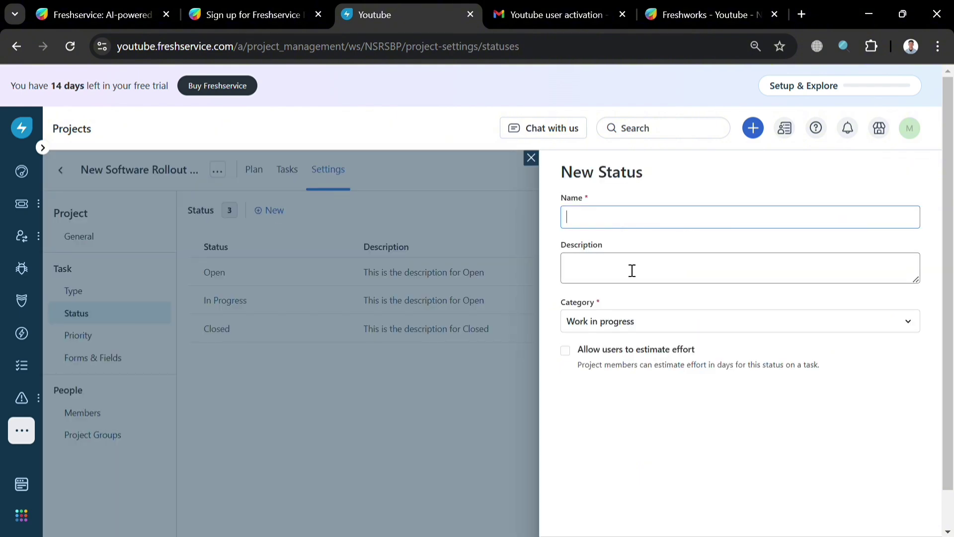
type("Done")
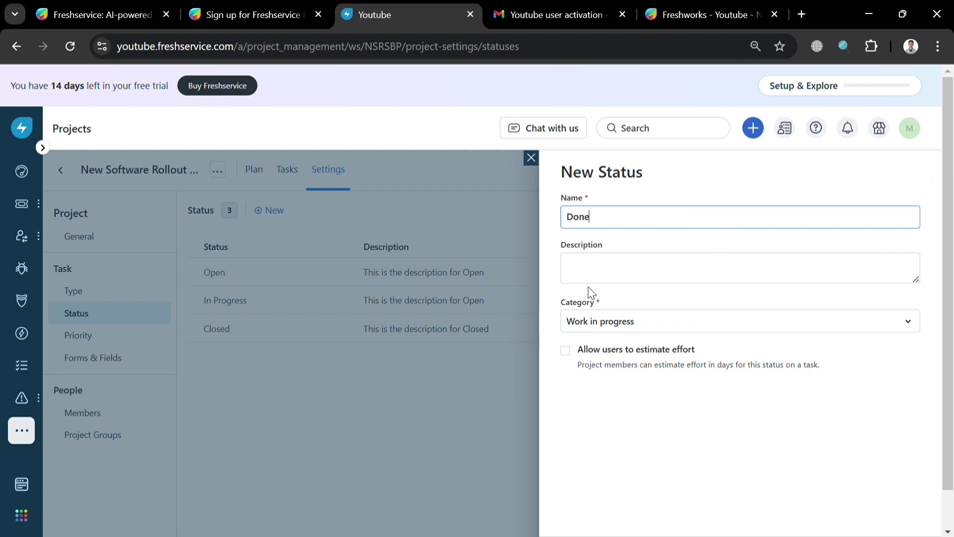
left_click(644, 328)
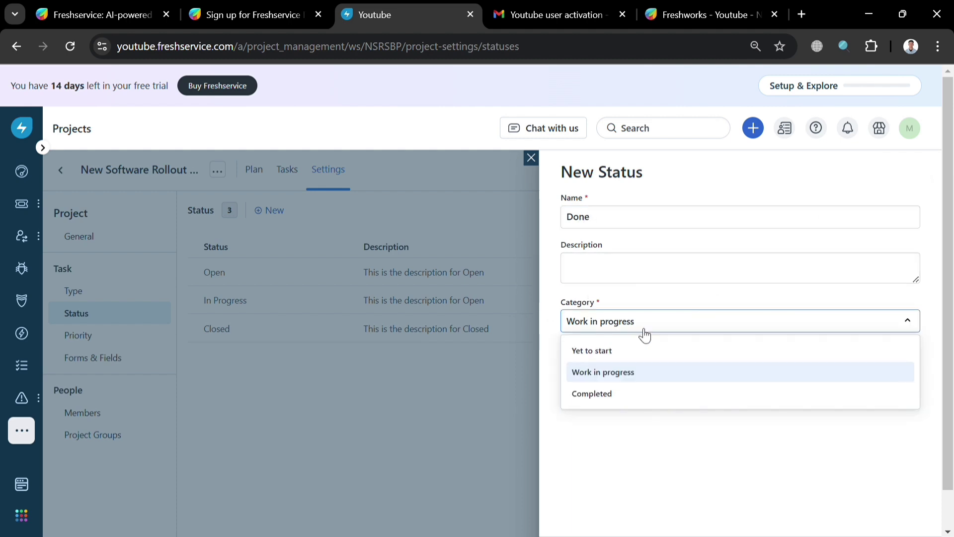
left_click(641, 398)
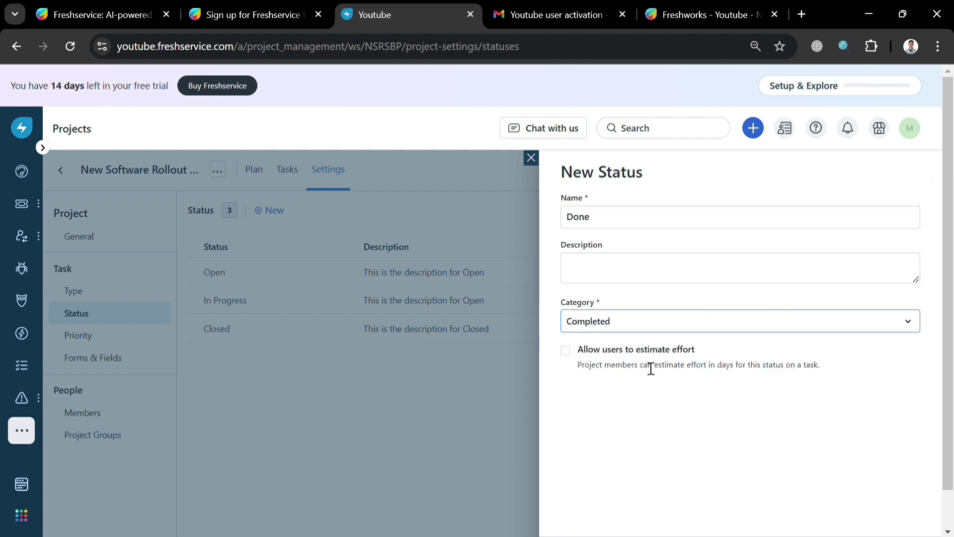
scroll(508, 410, "down", 2)
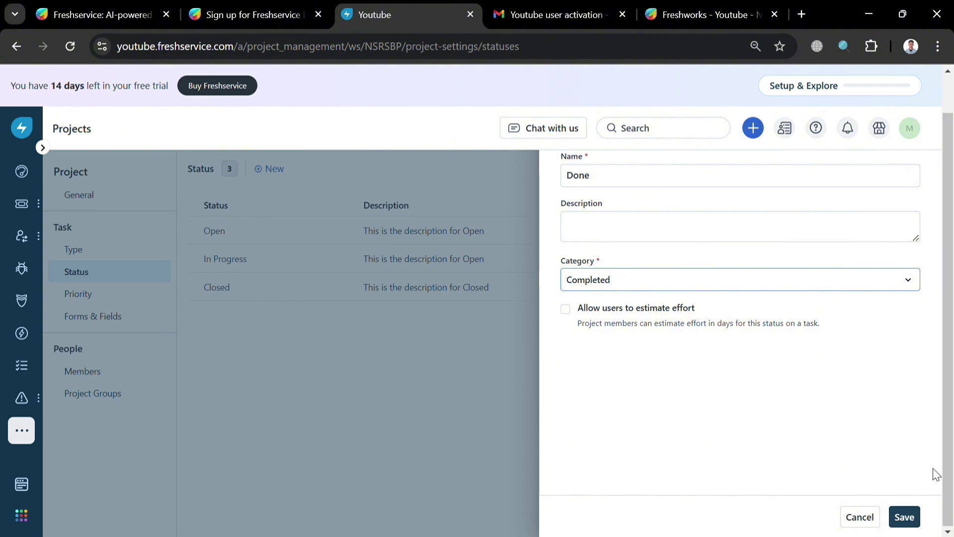
left_click(904, 517)
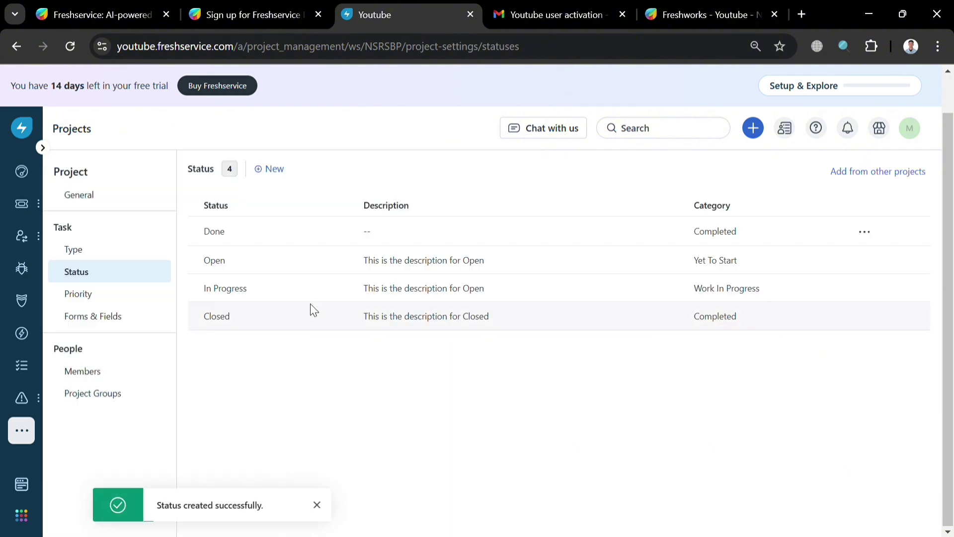
left_click_drag(315, 240, 313, 295)
left_click(355, 374)
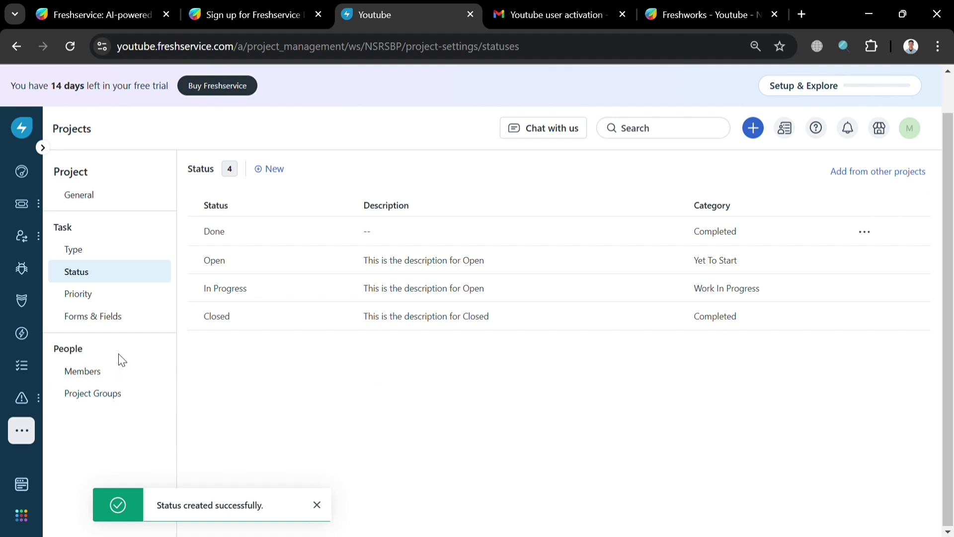
- View the project's task priority settings and its forms and fields
left_click(107, 294)
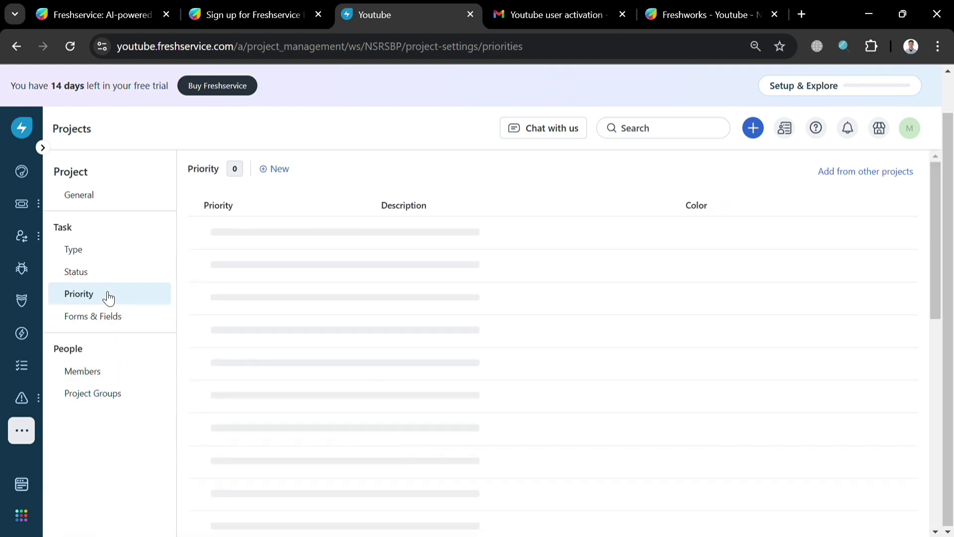
left_click(112, 323)
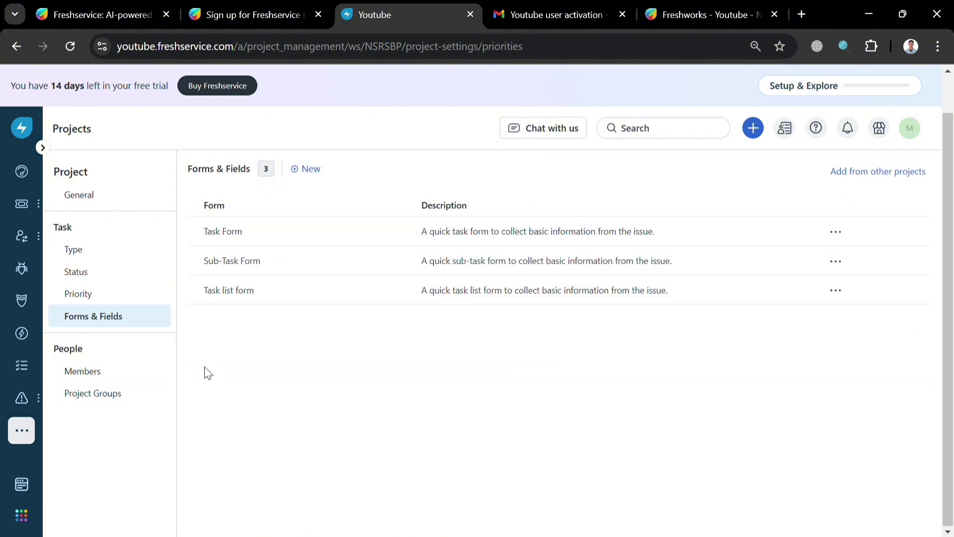
- View the project's members and the form for adding a new member, and close it without adding anyone
left_click(120, 378)
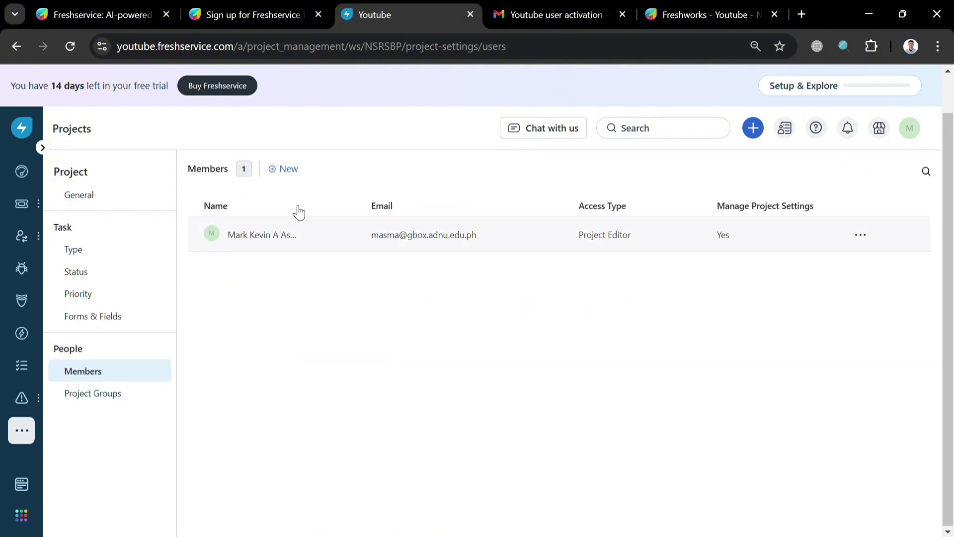
left_click(282, 173)
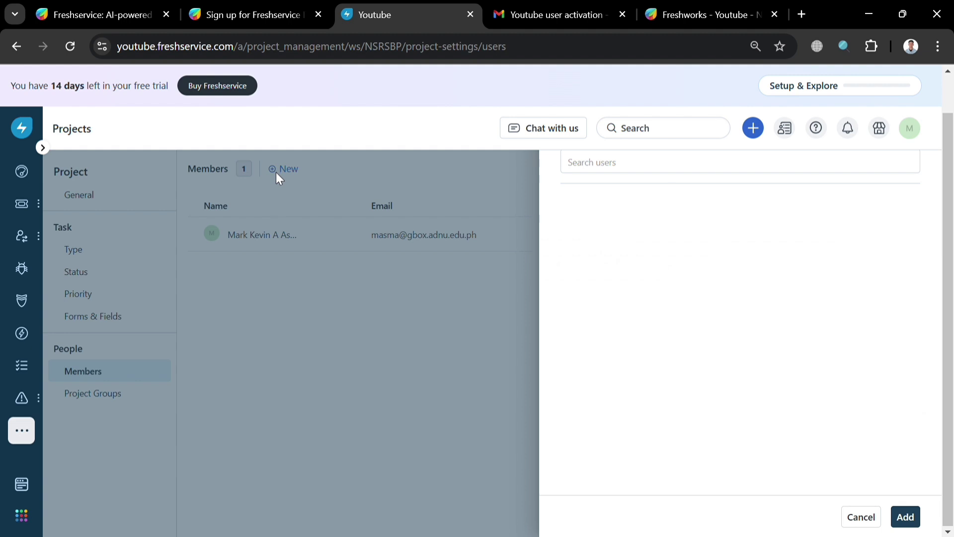
left_click(678, 164)
left_click(498, 305)
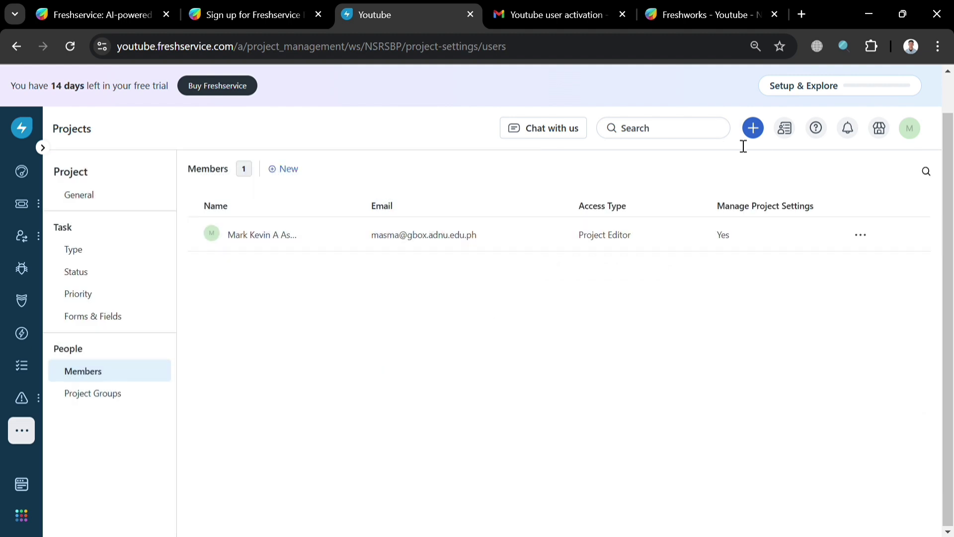
- View the Invite Agents form, cancel it without inviting anyone, and open the project groups settings
left_click(756, 132)
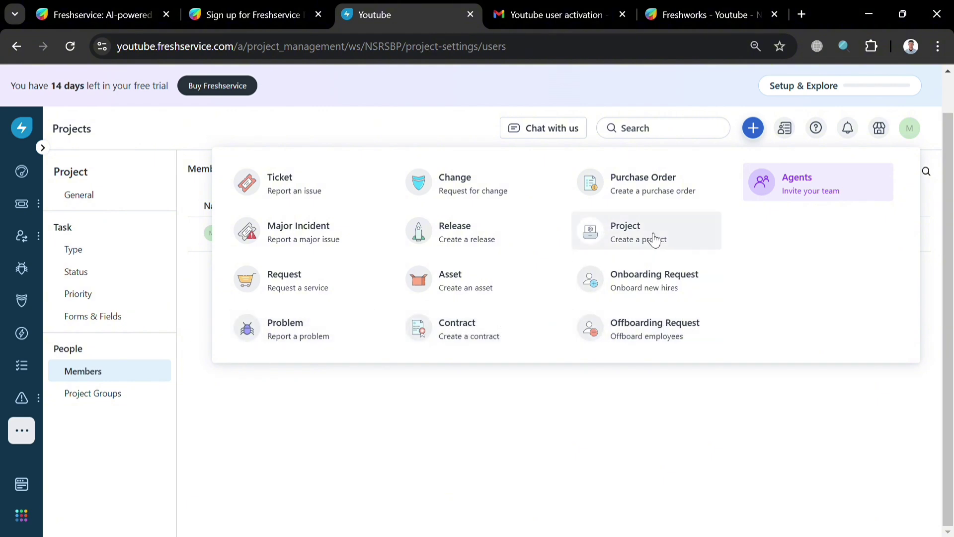
left_click(815, 194)
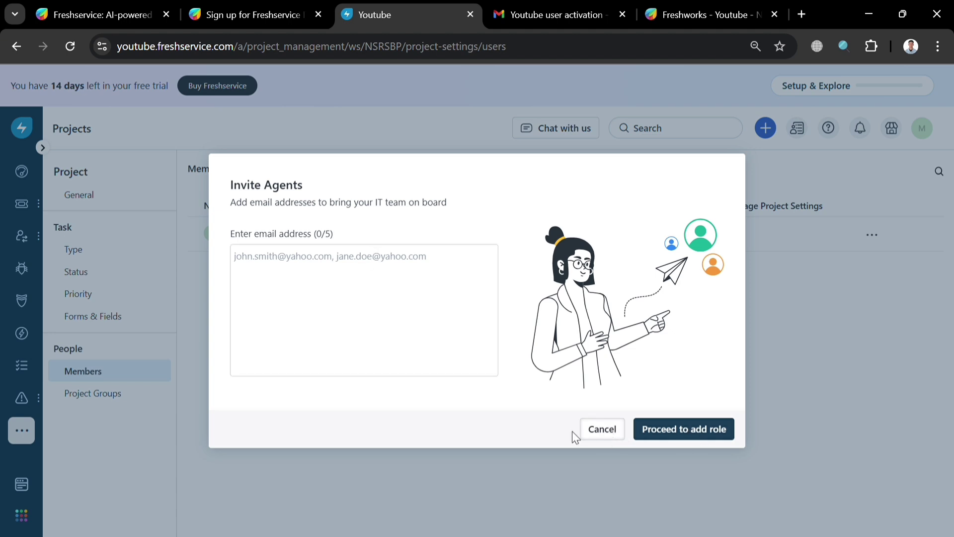
left_click(617, 442)
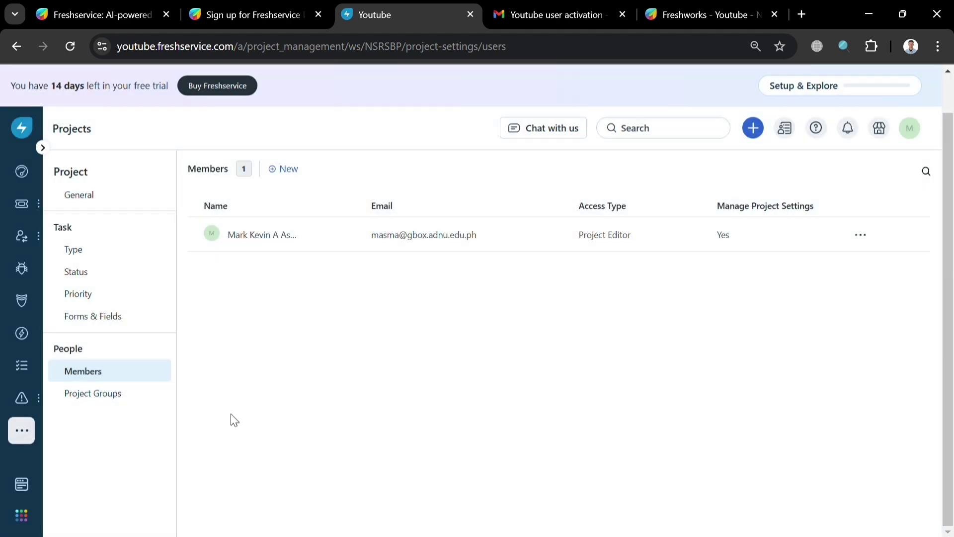
left_click(76, 393)
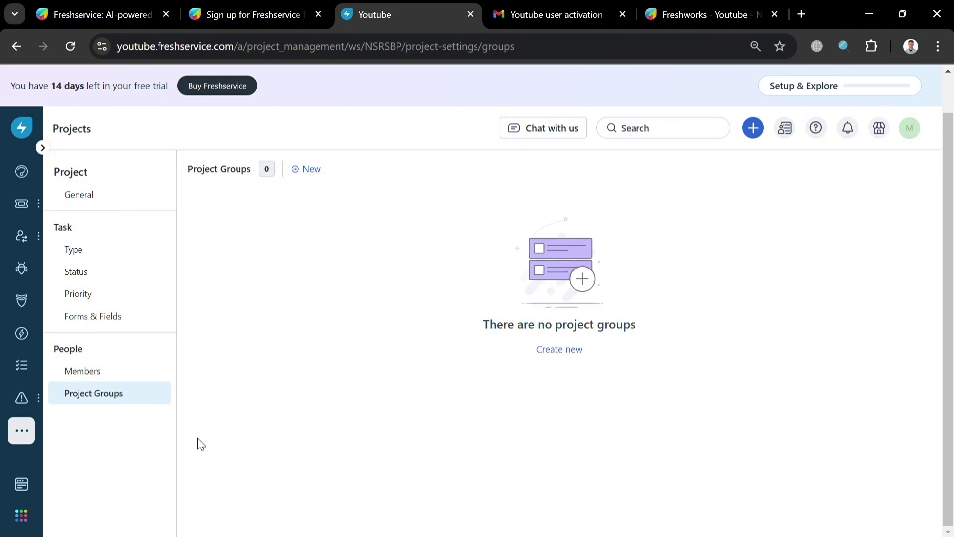
- Browse the Tickets, Employee Journeys, Problems, Changes and Releases modules
mouse_move(27, 198)
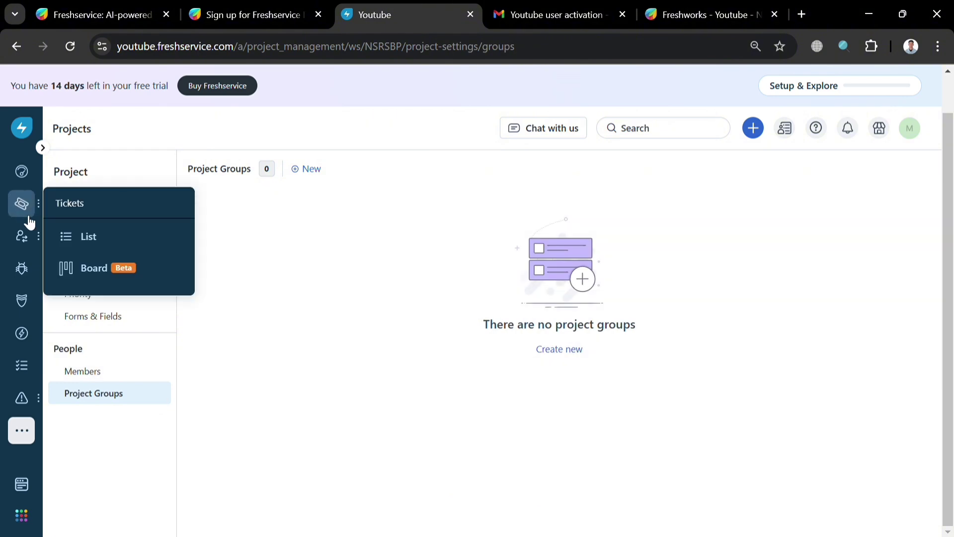
left_click(24, 211)
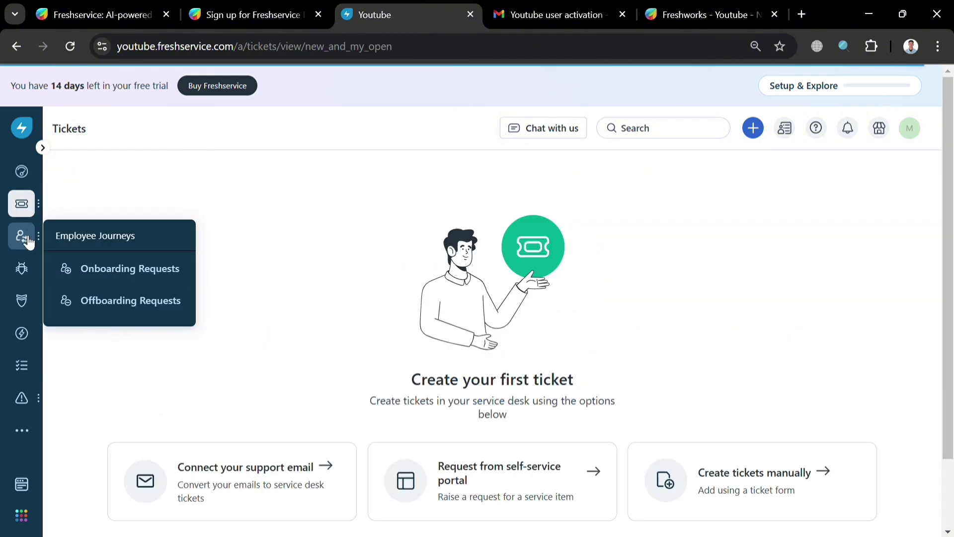
left_click(29, 241)
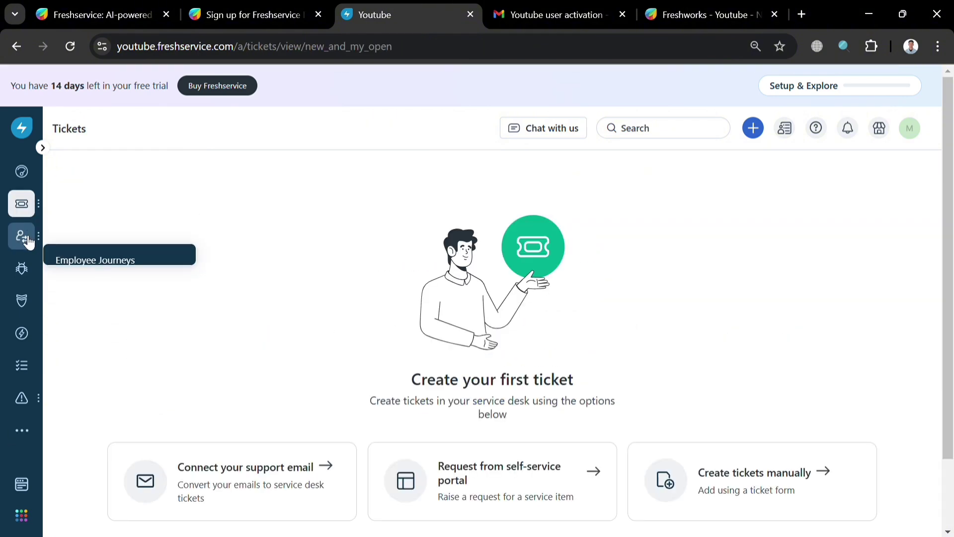
left_click(21, 278)
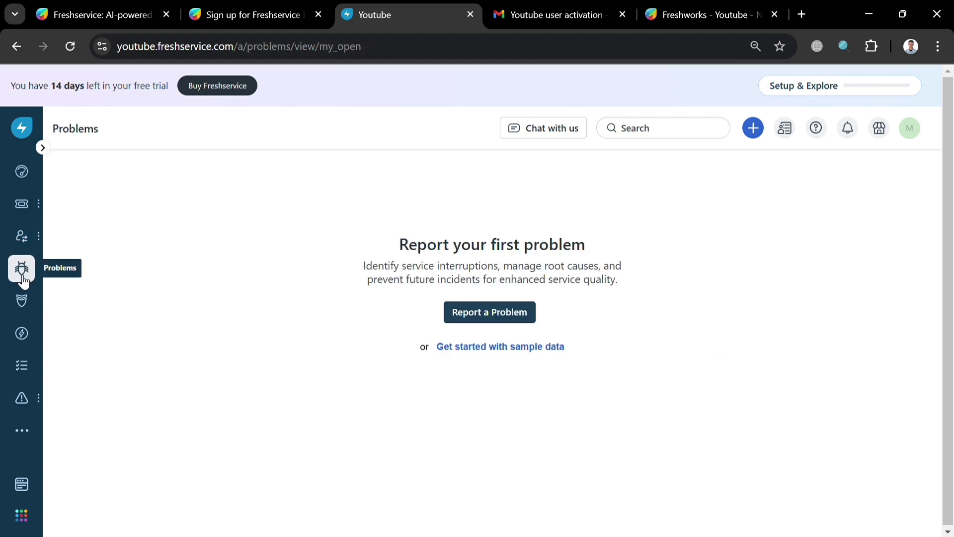
left_click(24, 314)
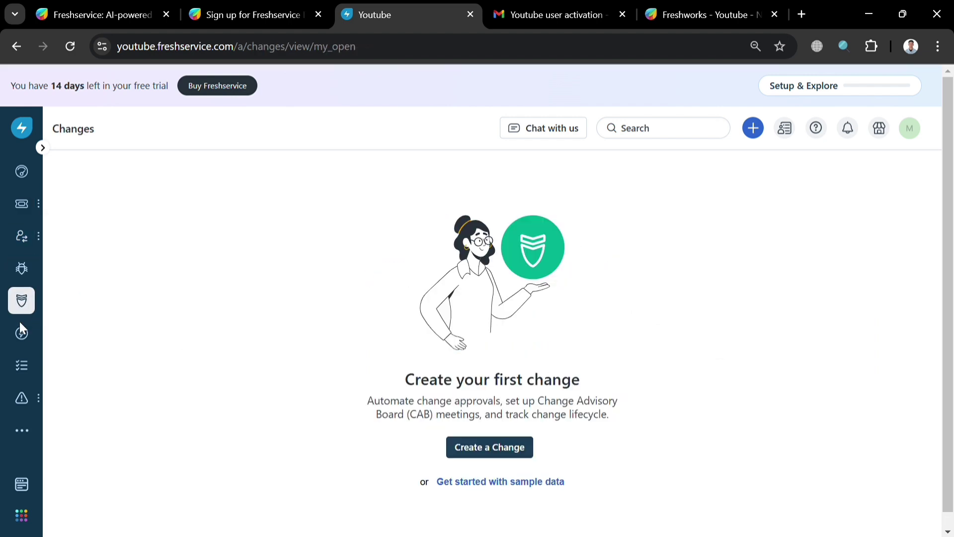
left_click(22, 332)
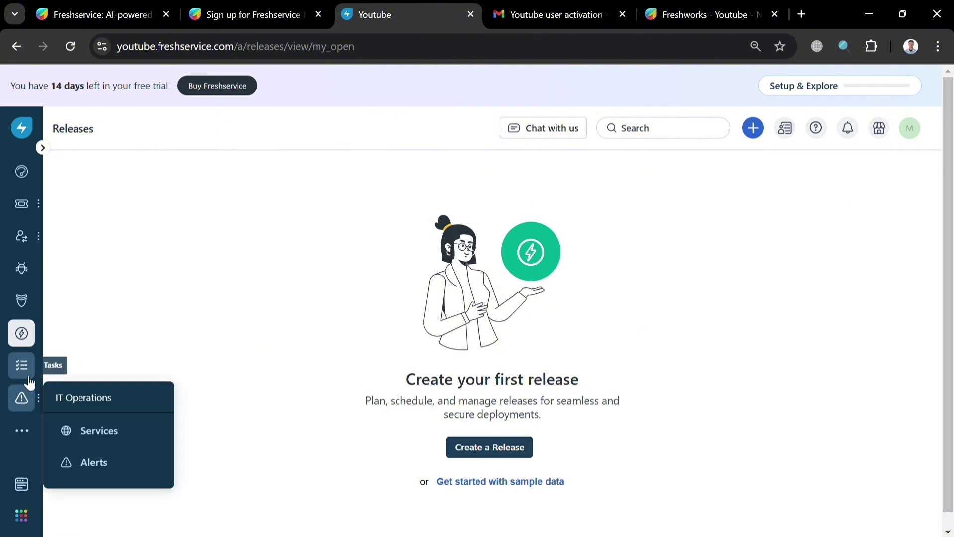
- Return to the Projects module's overview of all projects
mouse_move(22, 203)
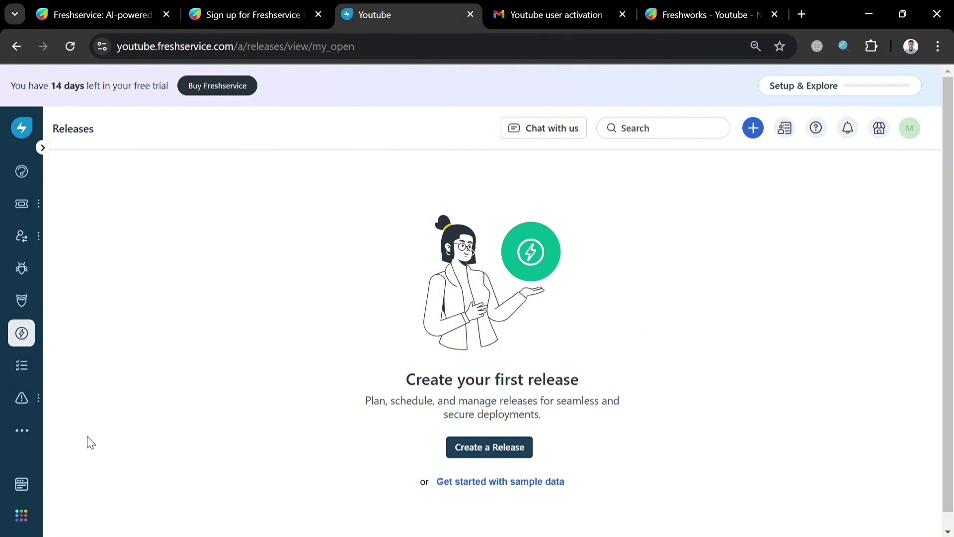
mouse_move(45, 418)
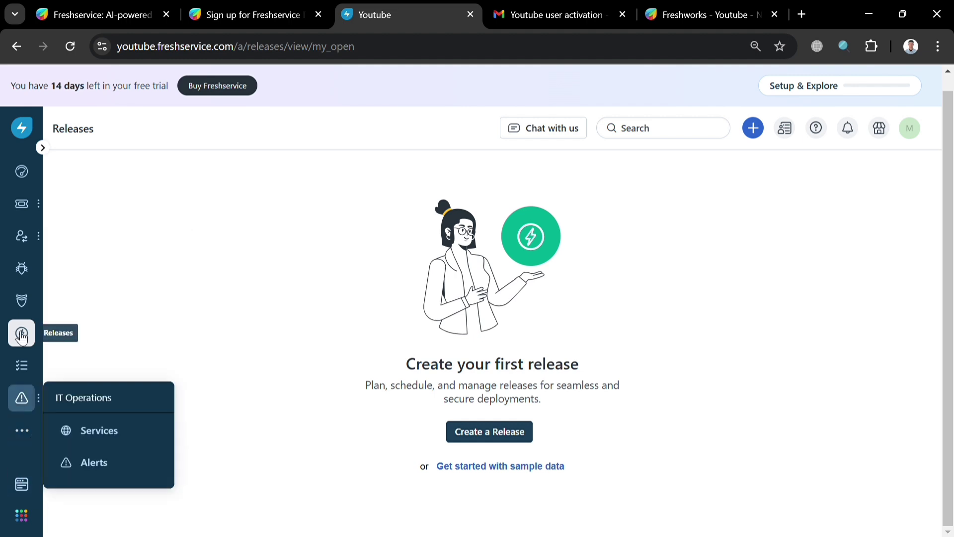
left_click(22, 462)
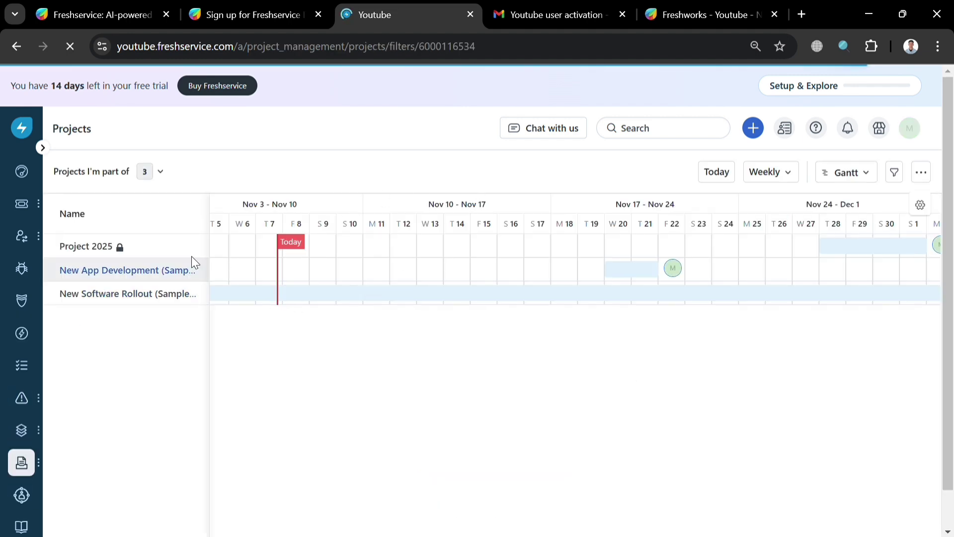